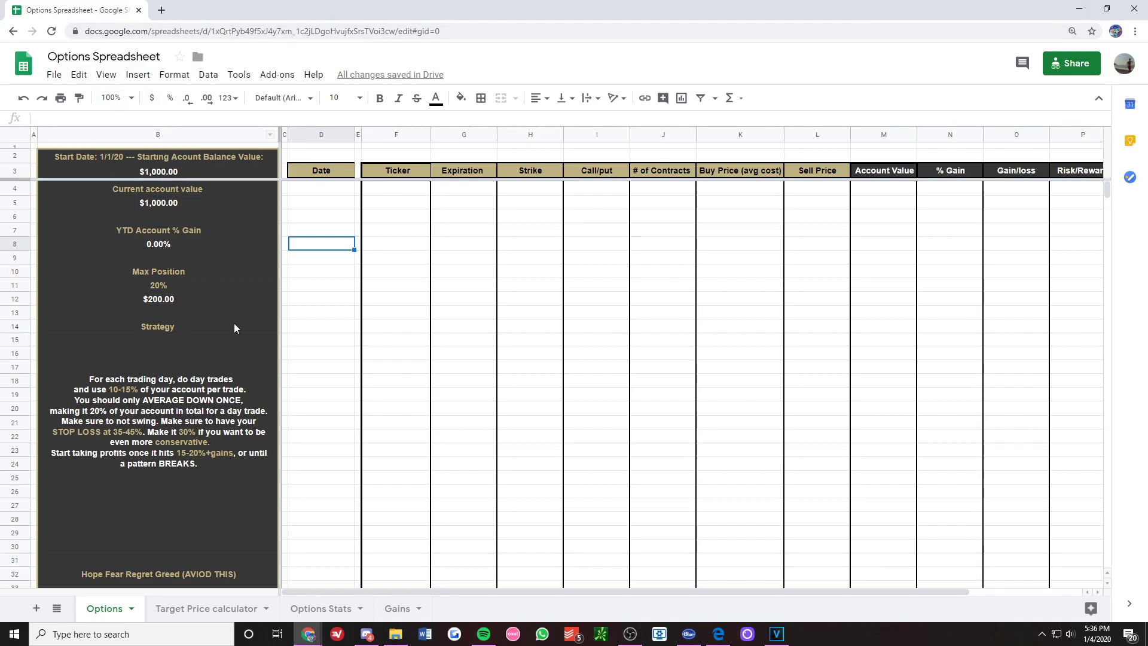
# - Make a copy of the Options Spreadsheet from the File menu
pyautogui.click(54, 75)
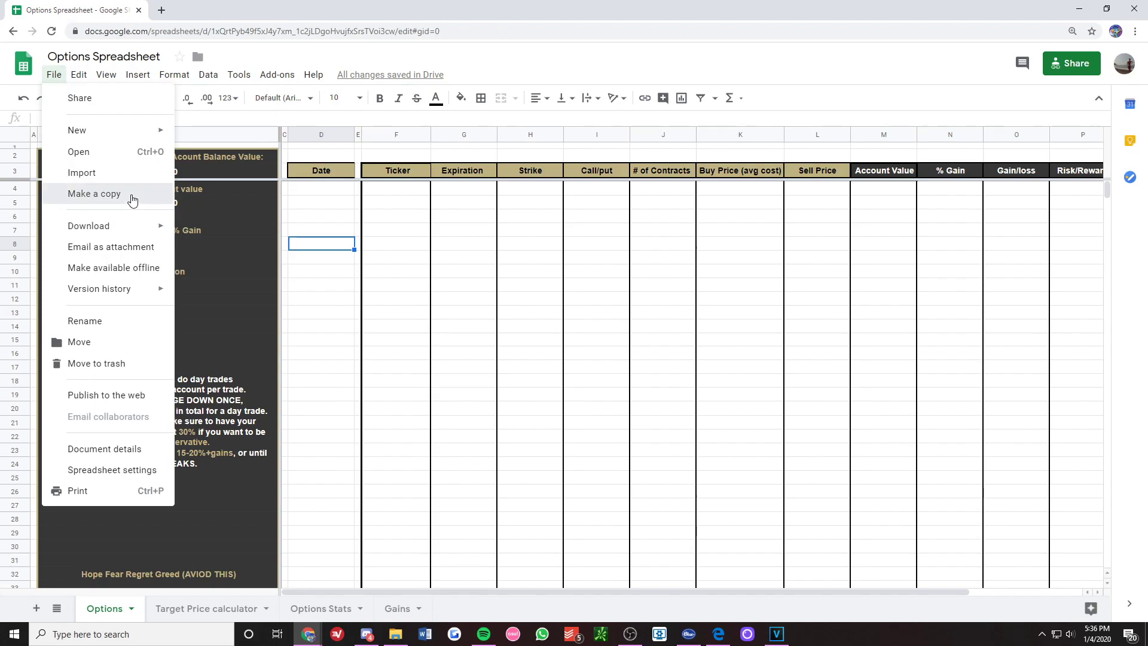
pyautogui.click(94, 194)
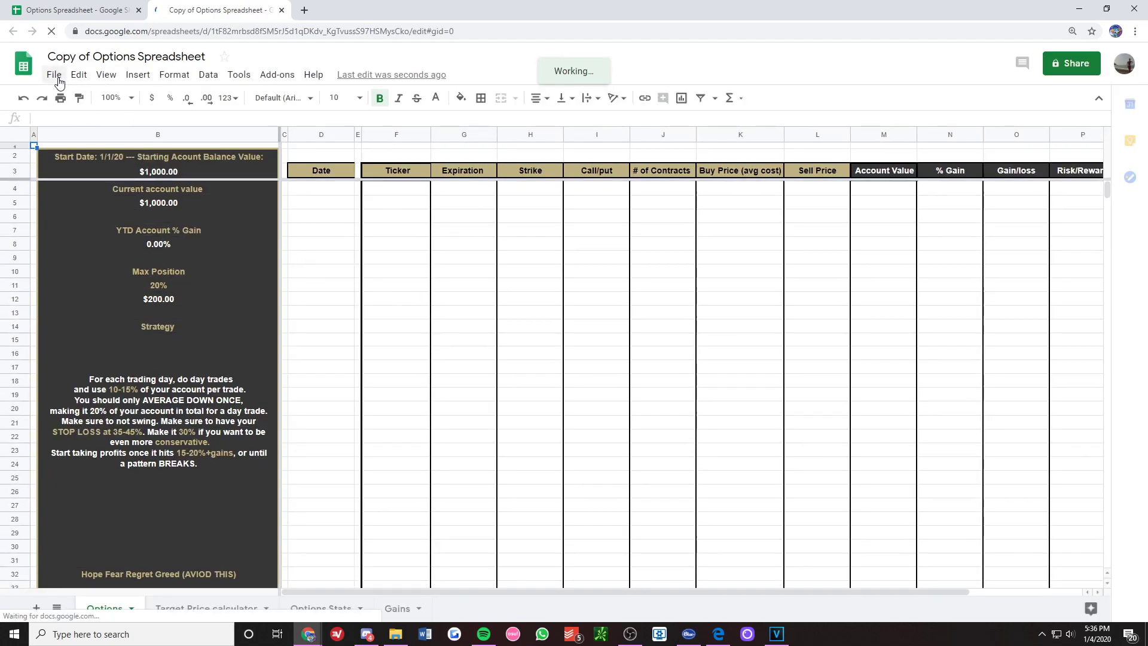
pyautogui.click(55, 75)
pyautogui.moveTo(88, 226)
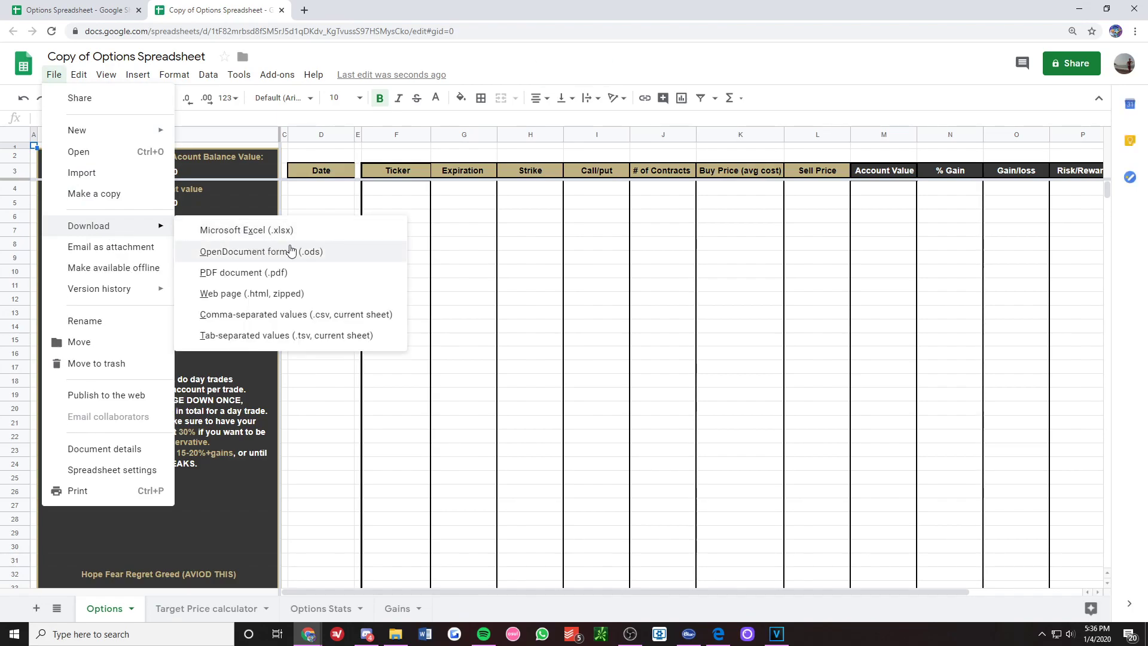
pyautogui.click(573, 259)
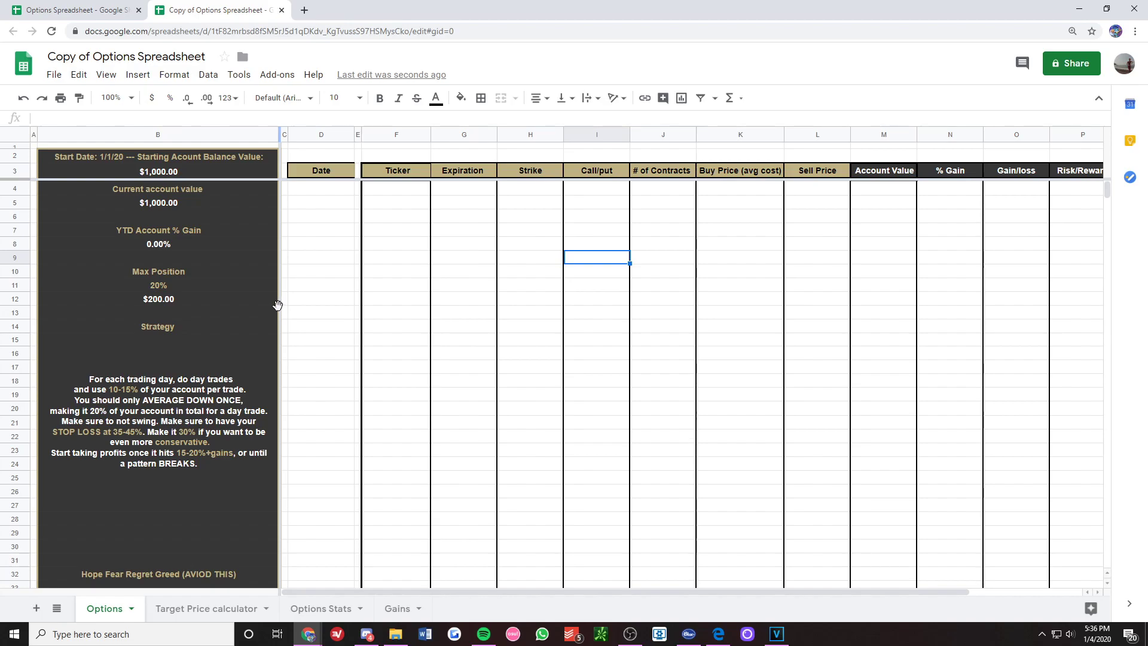
pyautogui.press('Left')
pyautogui.press('Down')
pyautogui.press('Down')
pyautogui.press('Down')
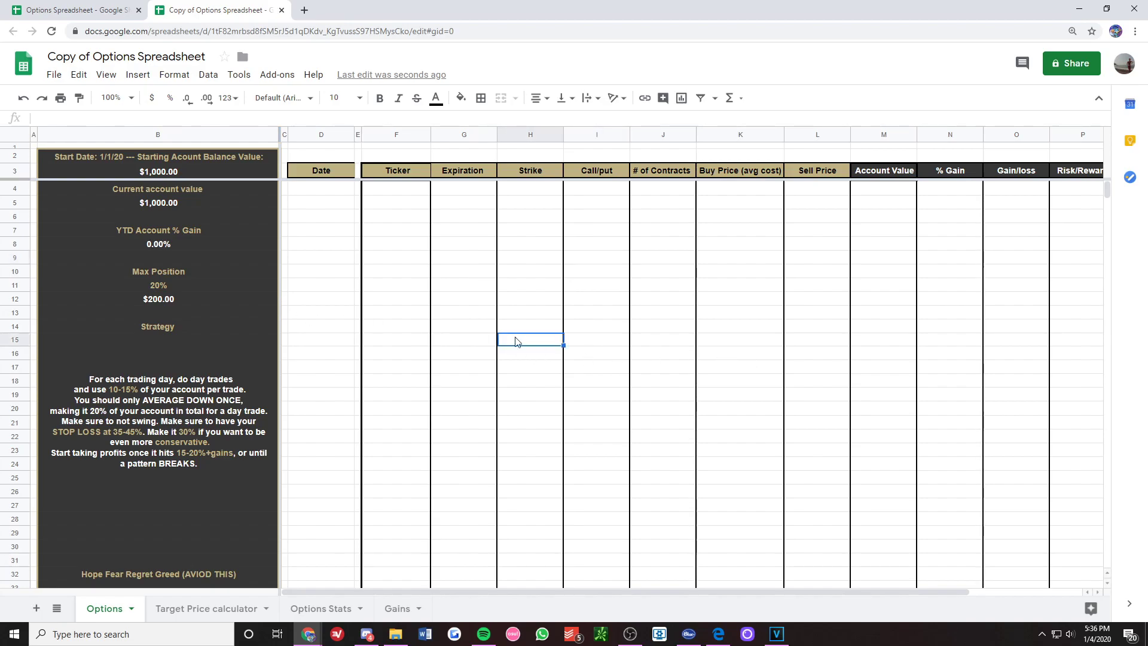
pyautogui.press('Right')
pyautogui.press('Right')
pyautogui.press('Left')
pyautogui.press('Left')
pyautogui.press('Left')
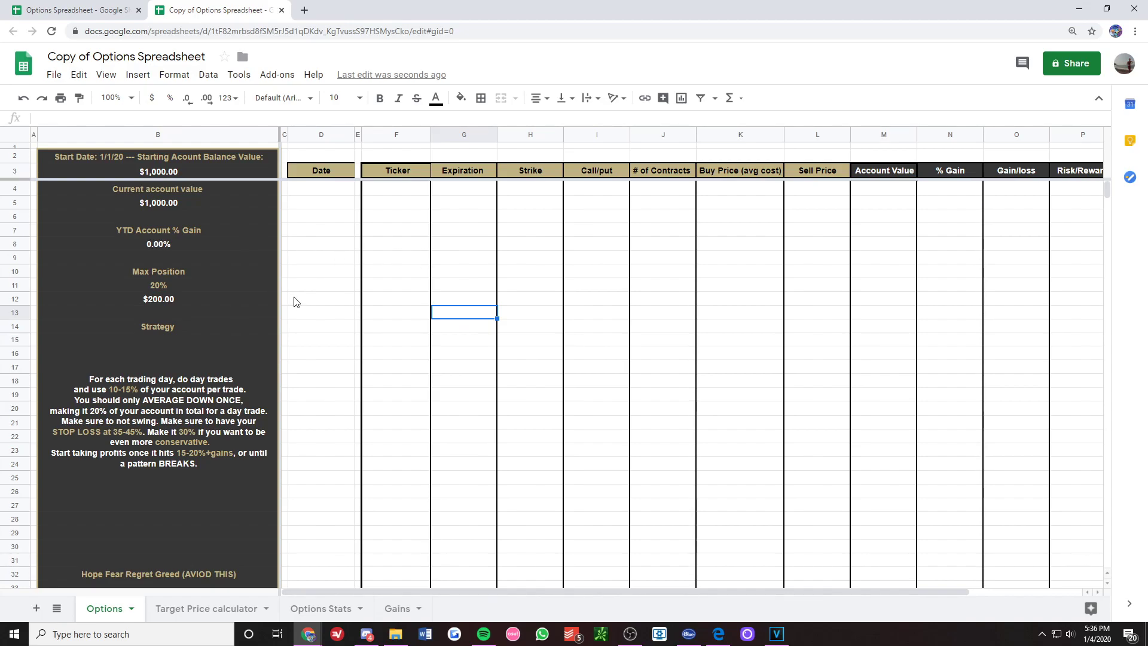
# - Walk across the trade log headers from Date through # of Contracts
pyautogui.click(177, 173)
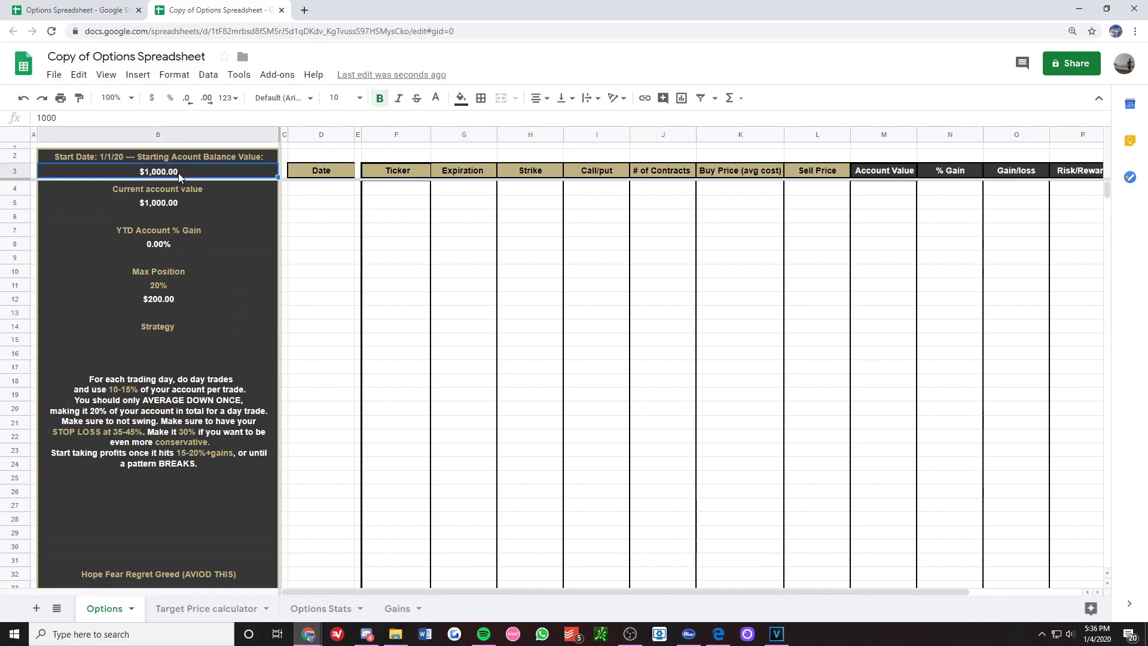
pyautogui.click(337, 173)
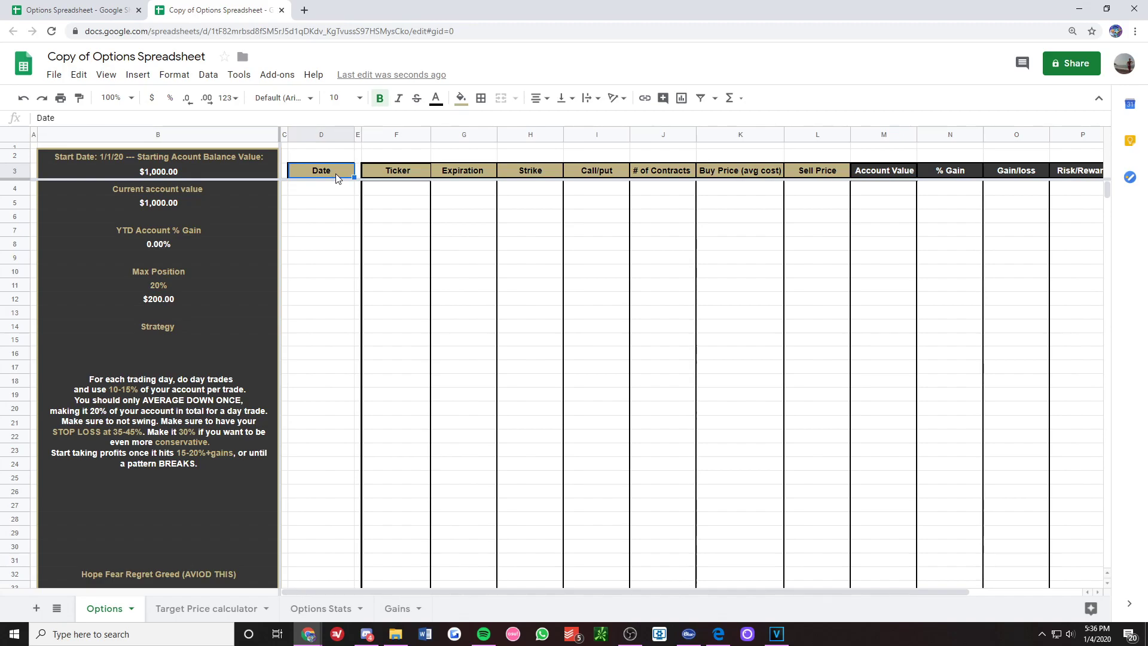
pyautogui.click(405, 173)
pyautogui.click(451, 175)
pyautogui.click(549, 176)
pyautogui.click(610, 176)
pyautogui.click(664, 178)
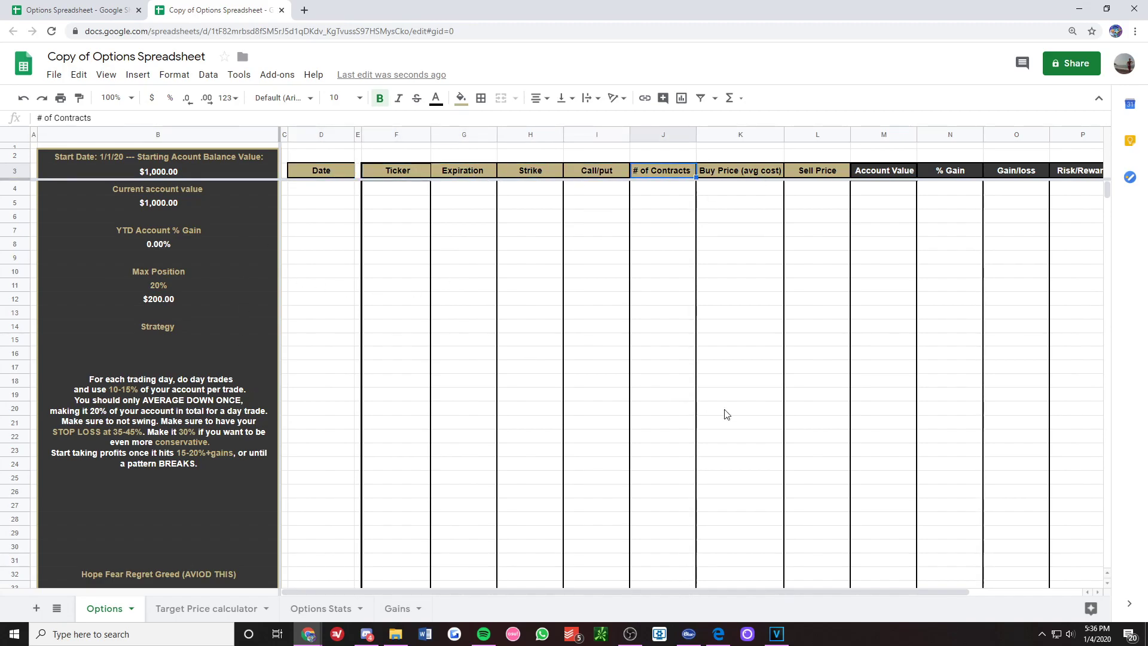
# - Change the starting account balance in B3 from 1000 to $500.00
pyautogui.doubleClick(166, 169)
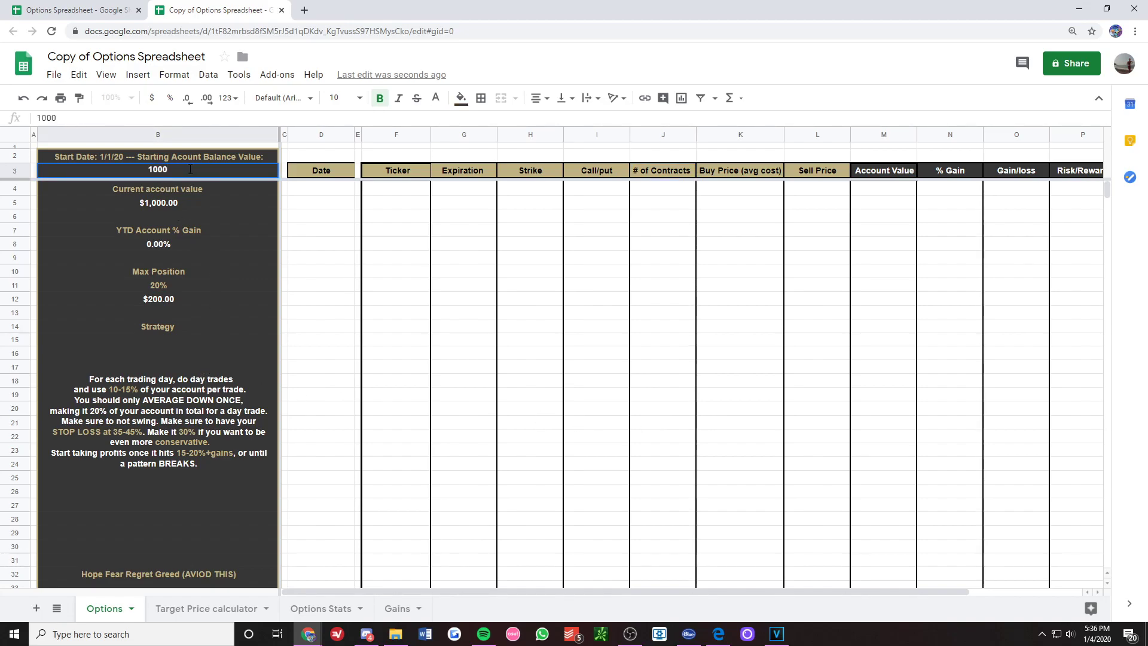
pyautogui.write('1')
pyautogui.write('00')
pyautogui.click(342, 233)
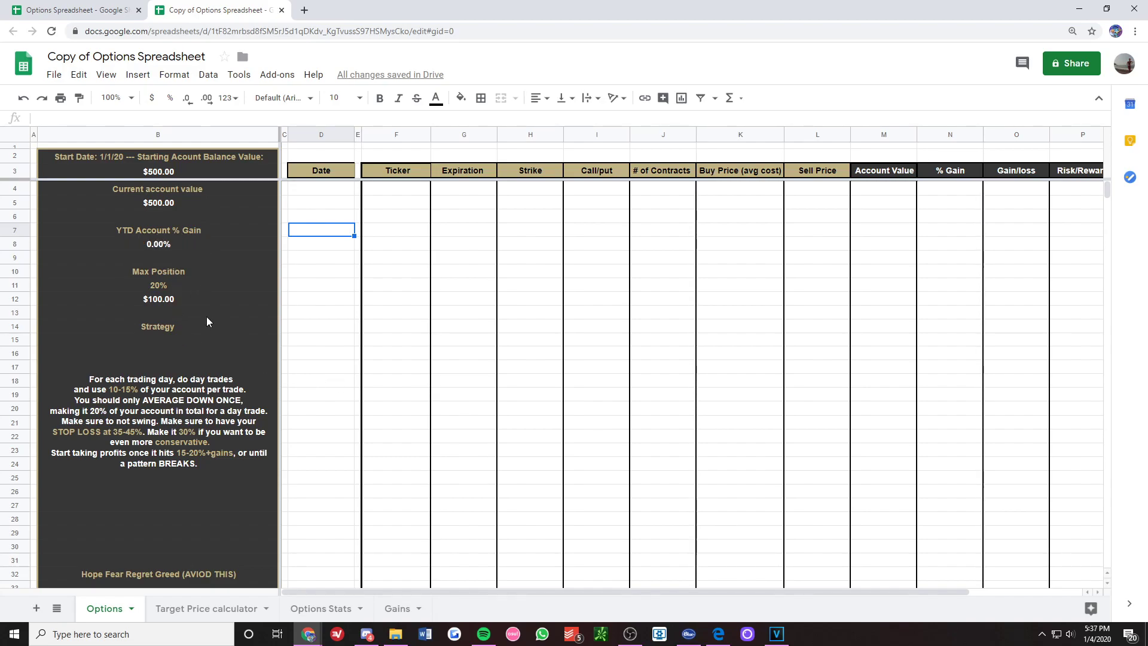
# - Lower the Max Position percentage in B11 from 20% to 15%
pyautogui.click(159, 291)
pyautogui.doubleClick(158, 289)
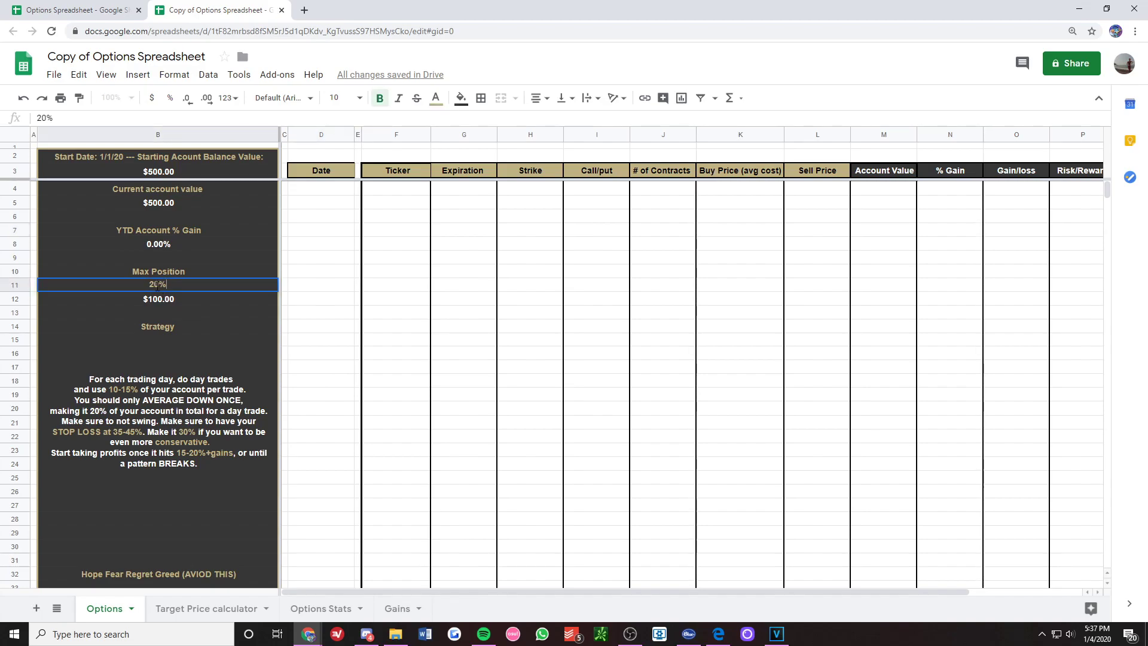
pyautogui.press('BackSpace')
pyautogui.write('1')
pyautogui.press('Delete')
pyautogui.write('5')
pyautogui.click(213, 259)
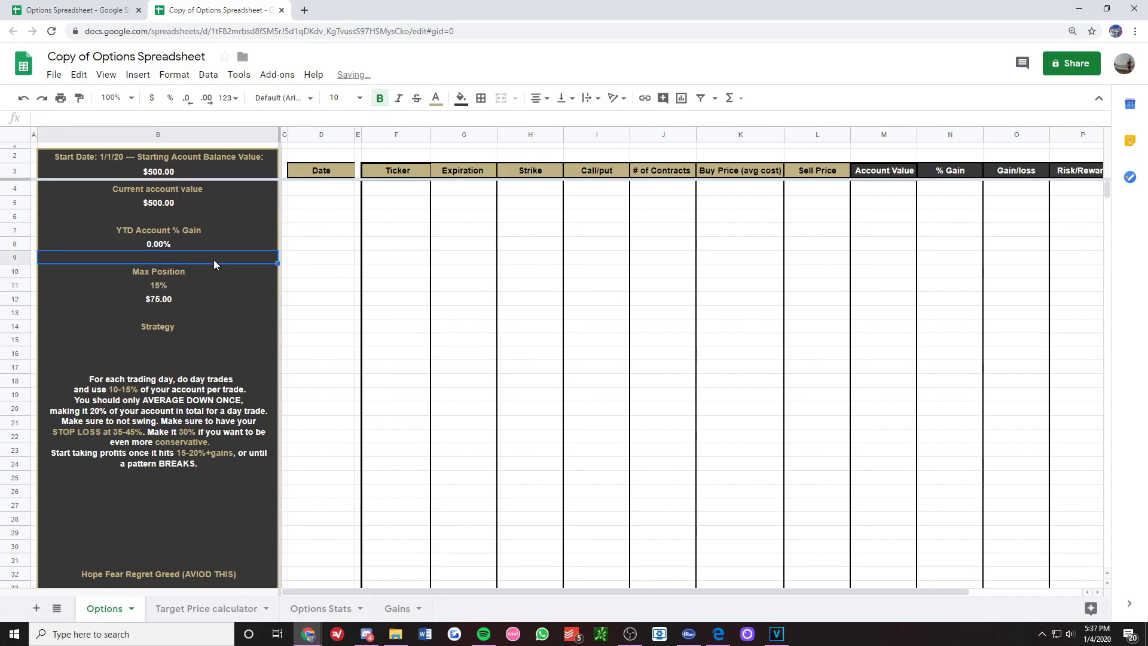
# - Look over the Strategy section and its notes, ending at the first Date cell D4
pyautogui.click(188, 349)
pyautogui.click(214, 325)
pyautogui.click(199, 418)
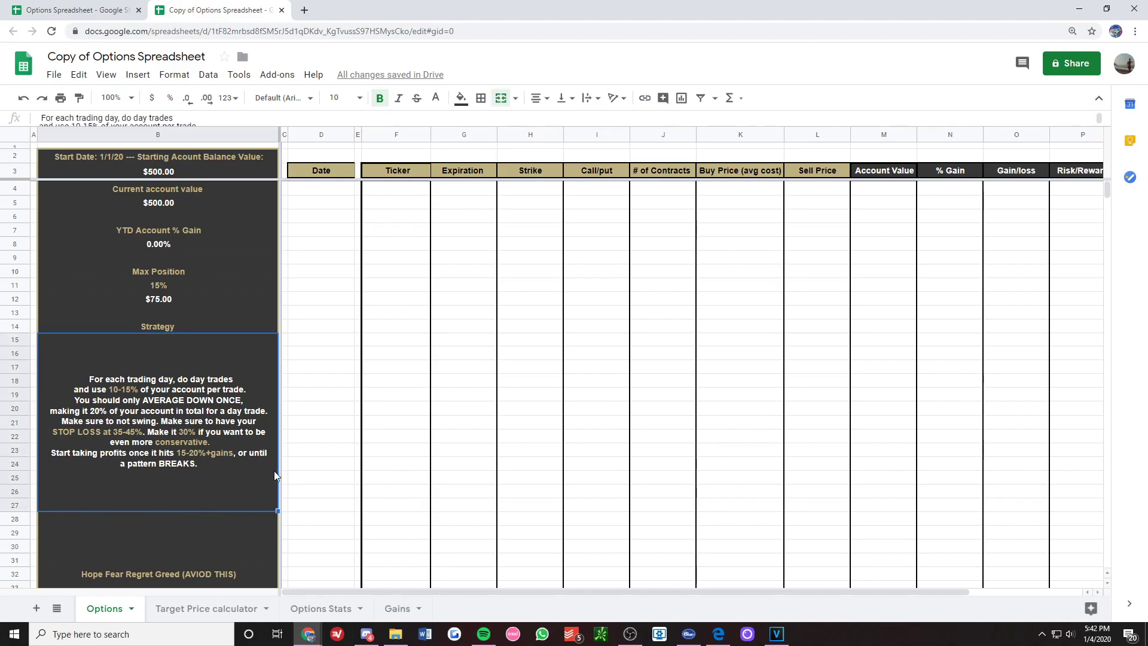
pyautogui.click(322, 194)
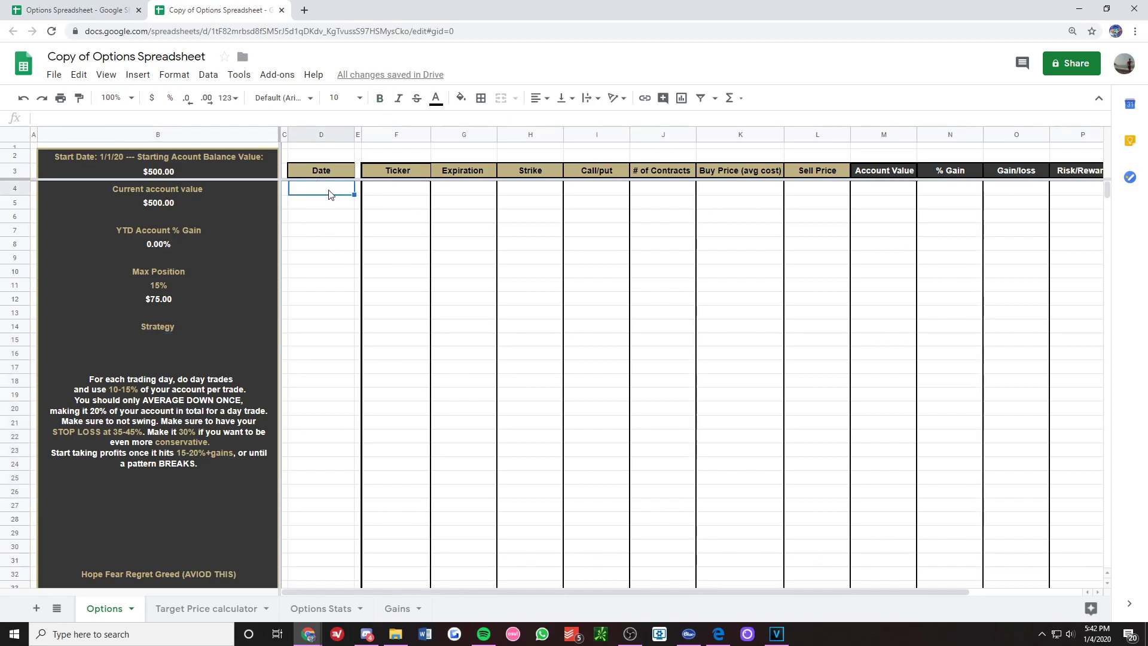
# - Enter the trade date 1/4/2020, ticker SPY and expiration 1/17/2020 in row 4
pyautogui.doubleClick(329, 191)
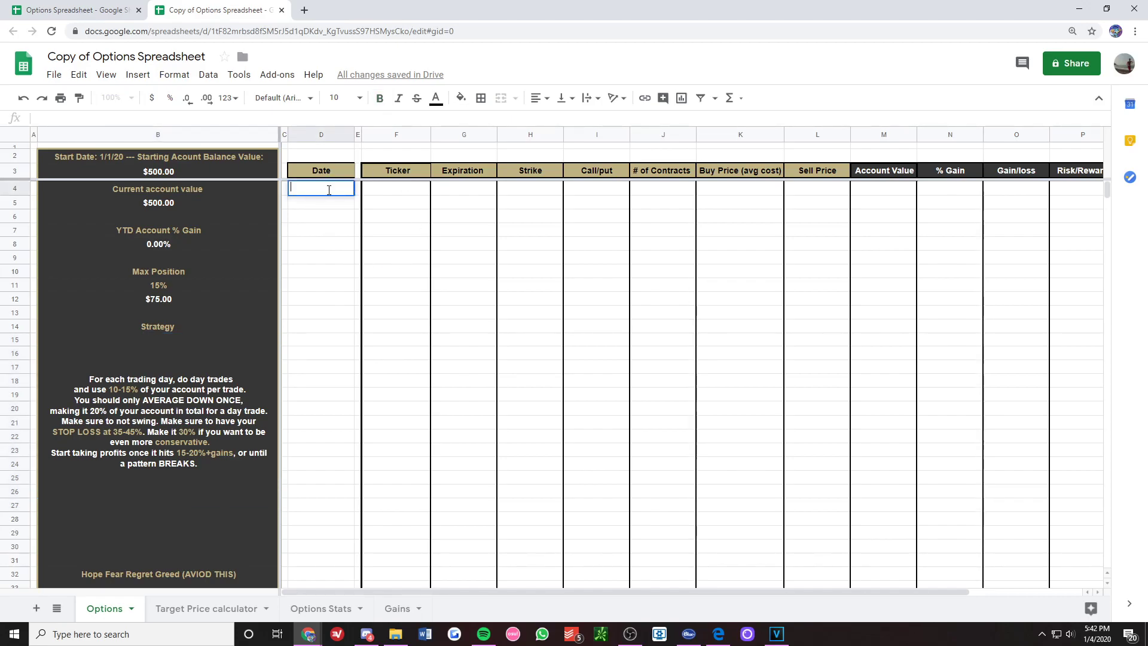
pyautogui.press('Escape')
pyautogui.write('1/4')
pyautogui.press('Return')
pyautogui.doubleClick(396, 189)
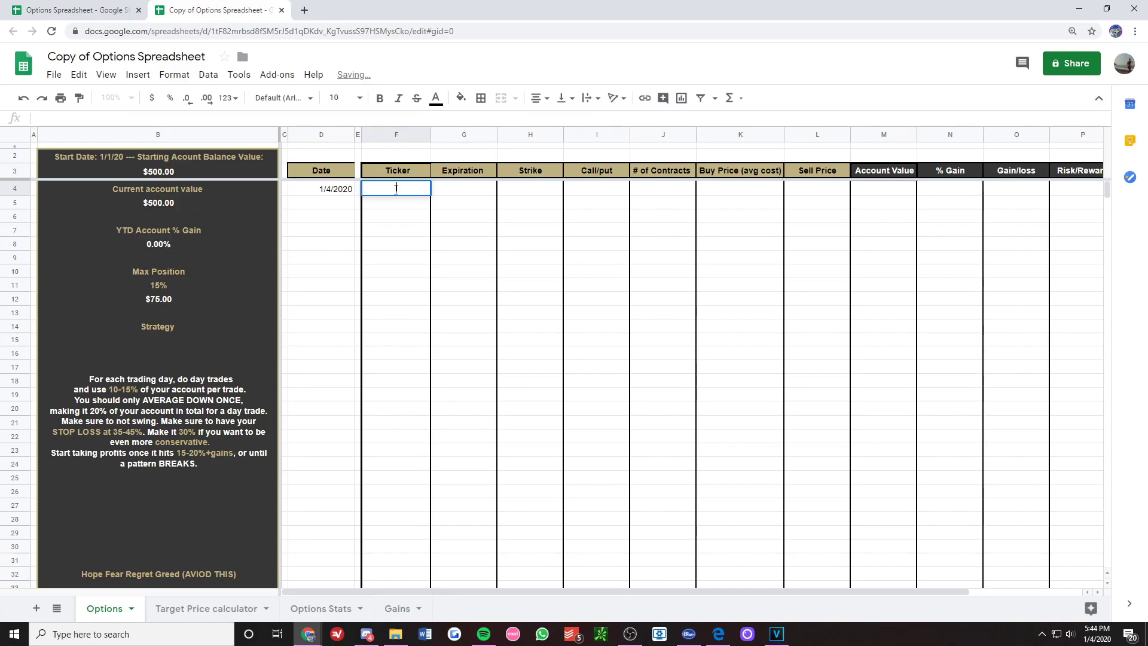
pyautogui.write('SPY')
pyautogui.press('Return')
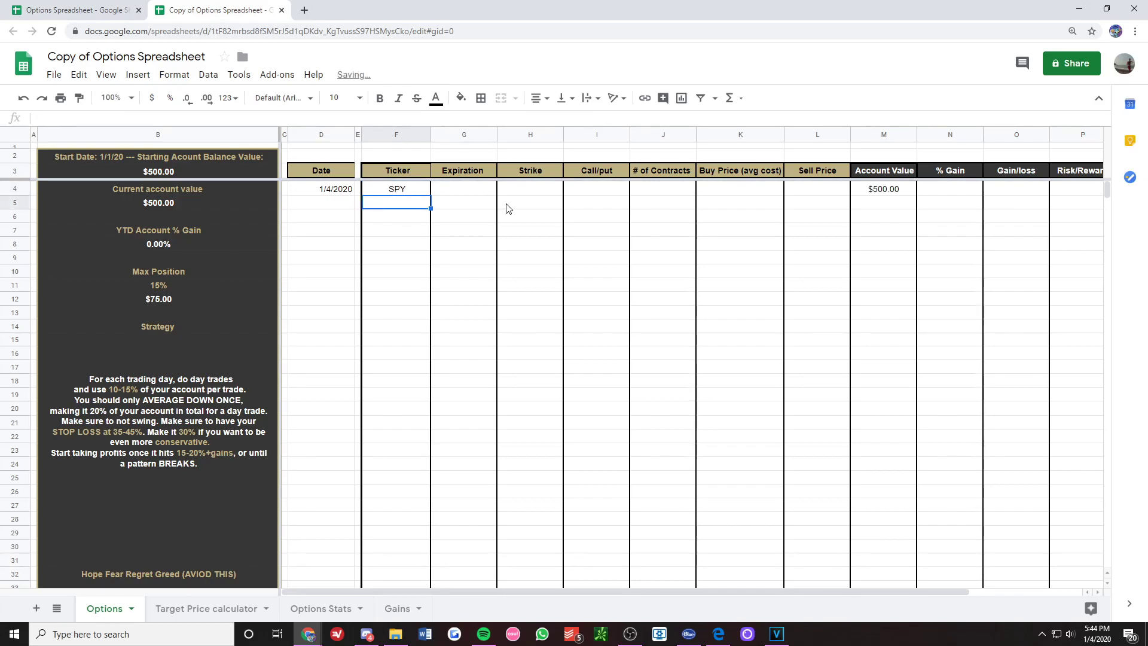
pyautogui.doubleClick(478, 189)
pyautogui.write('1/17')
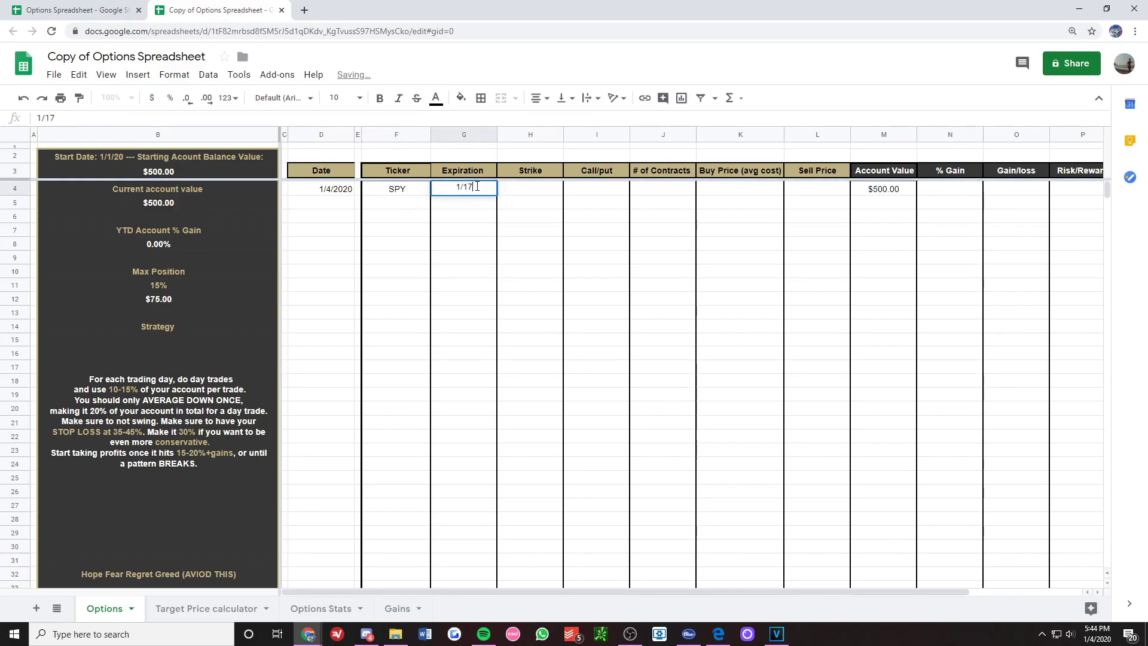
pyautogui.write('/2020')
pyautogui.doubleClick(529, 189)
pyautogui.write('325')
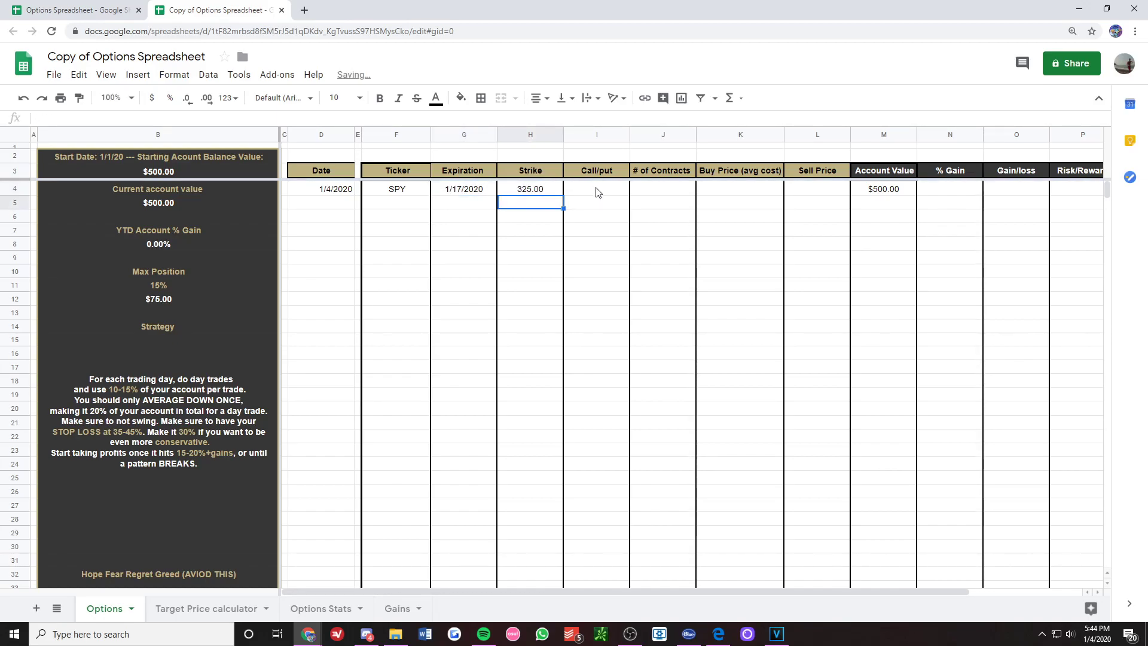
# - Set the strike to 325, option type CALL and 5 contracts
pyautogui.doubleClick(598, 189)
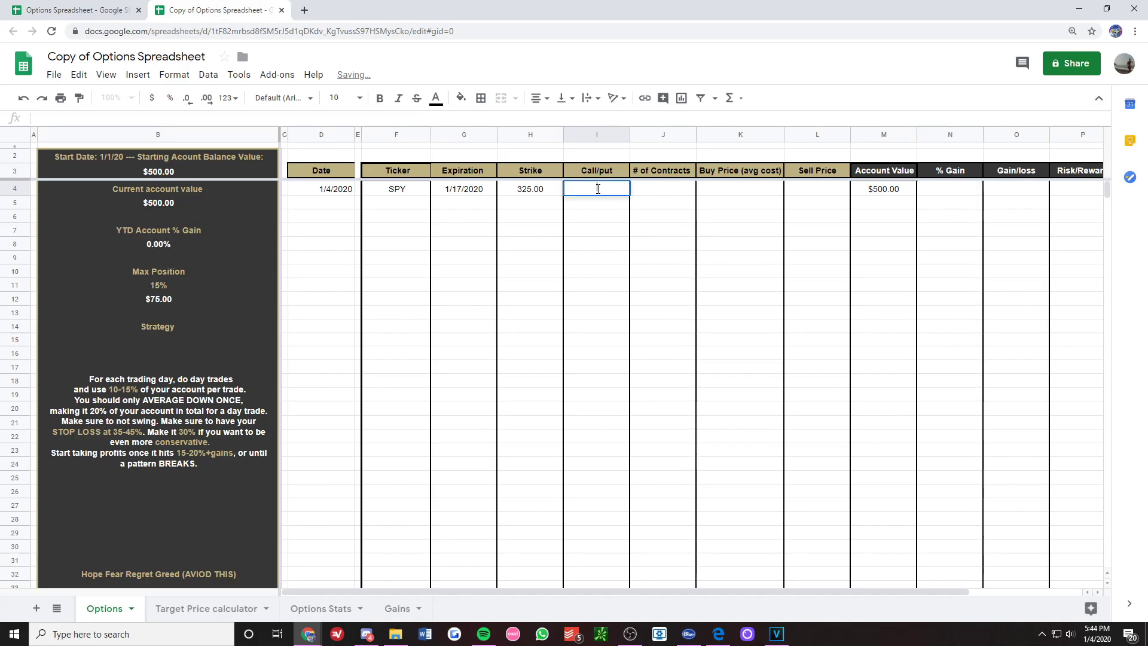
pyautogui.write('CALL/put')
pyautogui.moveTo(614, 188); pyautogui.dragTo(598, 189)
pyautogui.press('BackSpace')
pyautogui.press('Return')
pyautogui.doubleClick(664, 188)
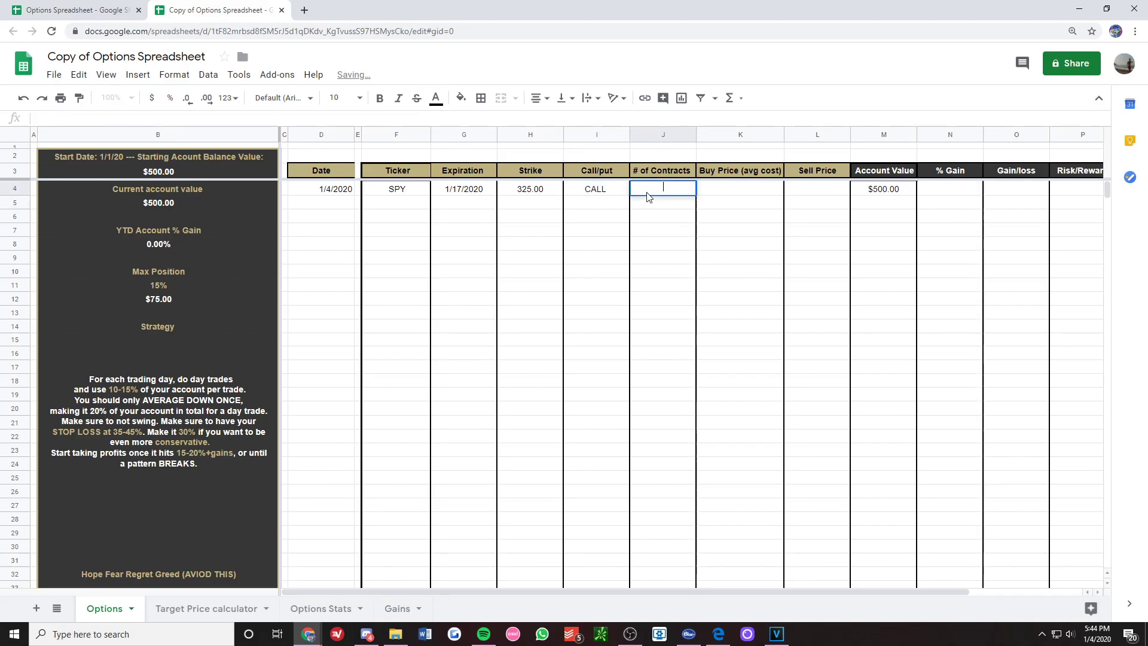
pyautogui.write('5')
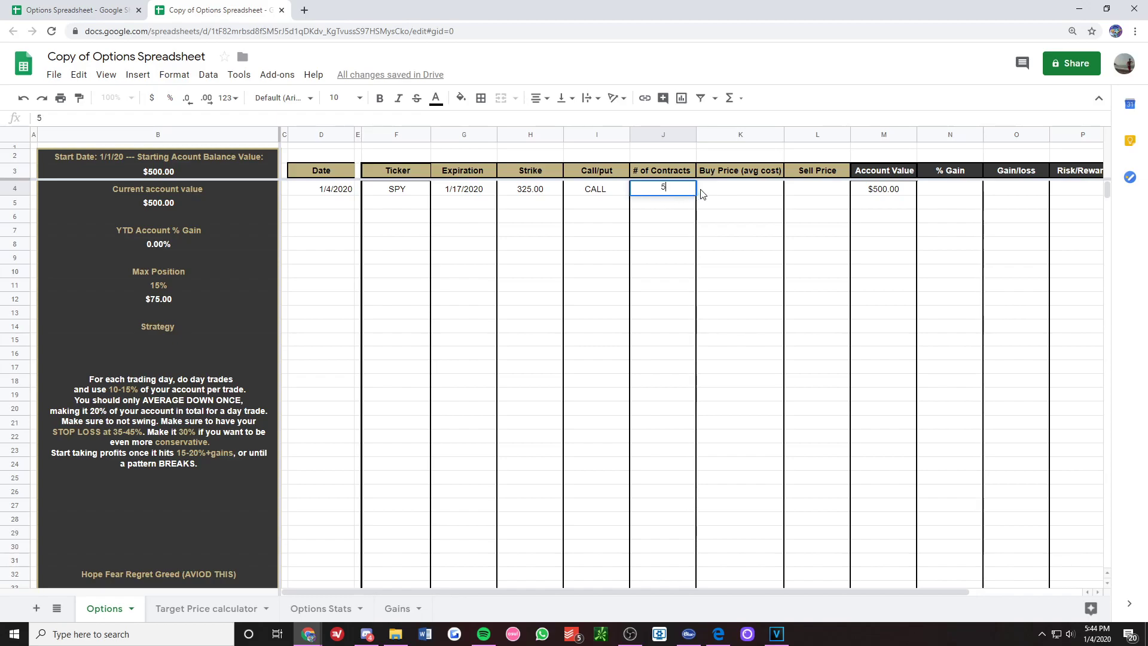
pyautogui.click(718, 189)
# - Record a $1.50 buy price and $2.00 sell price for the trade
pyautogui.doubleClick(718, 188)
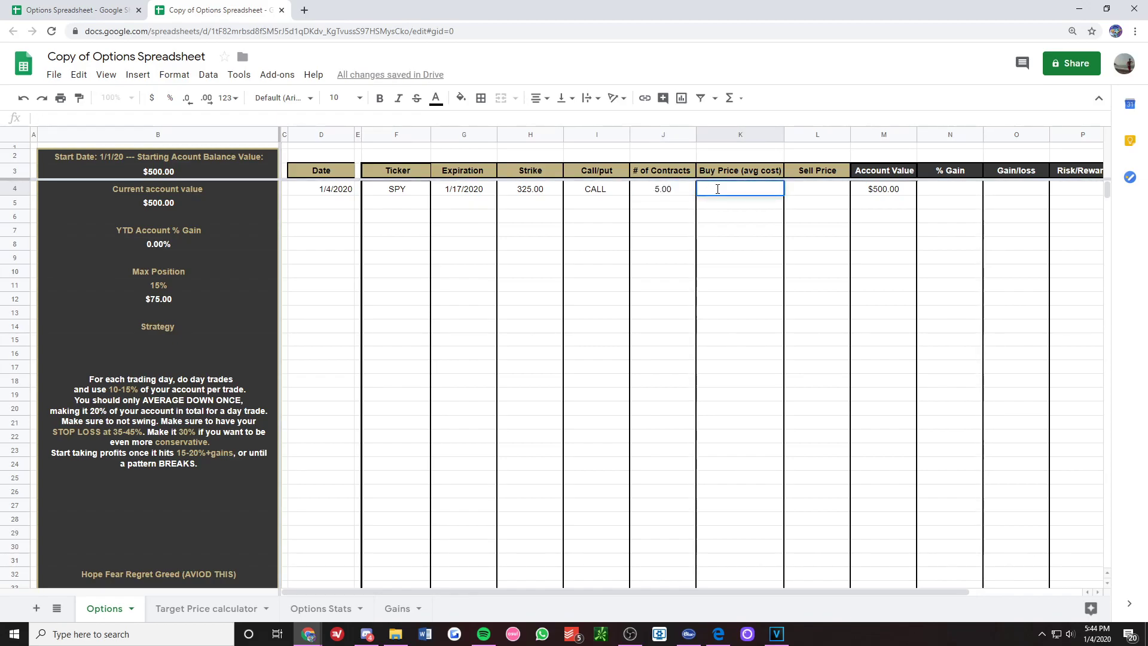
pyautogui.write('1.5')
pyautogui.press('Return')
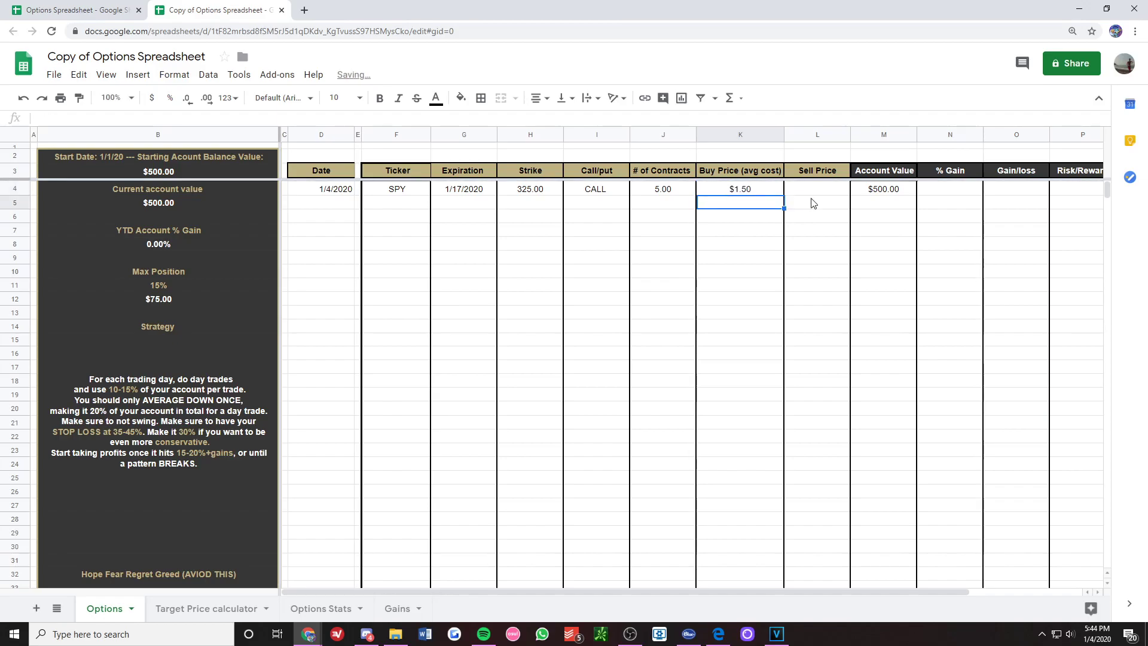
pyautogui.click(816, 189)
pyautogui.write('2.')
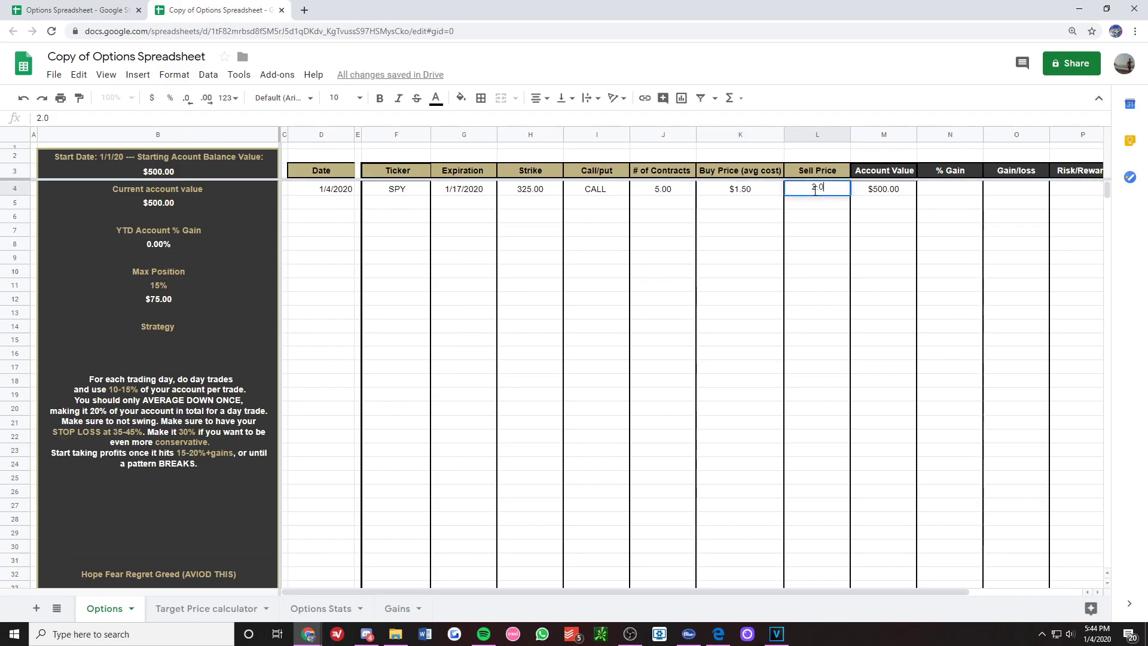
pyautogui.write('0')
pyautogui.press('Return')
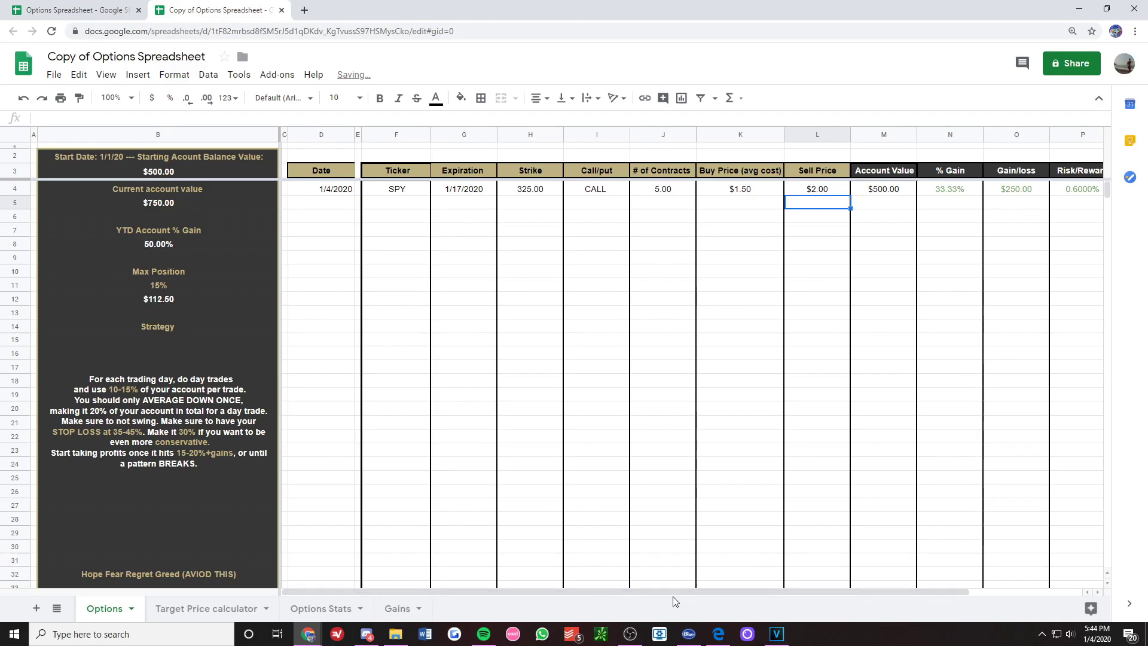
pyautogui.moveTo(646, 592); pyautogui.dragTo(817, 598)
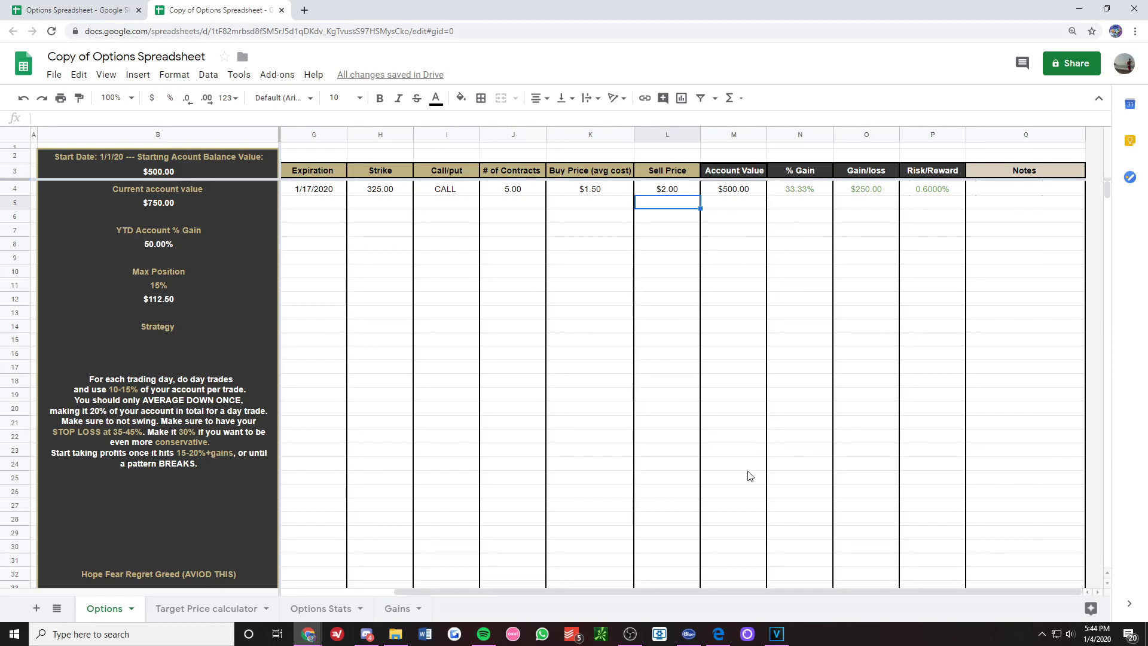
pyautogui.moveTo(639, 589); pyautogui.dragTo(641, 590)
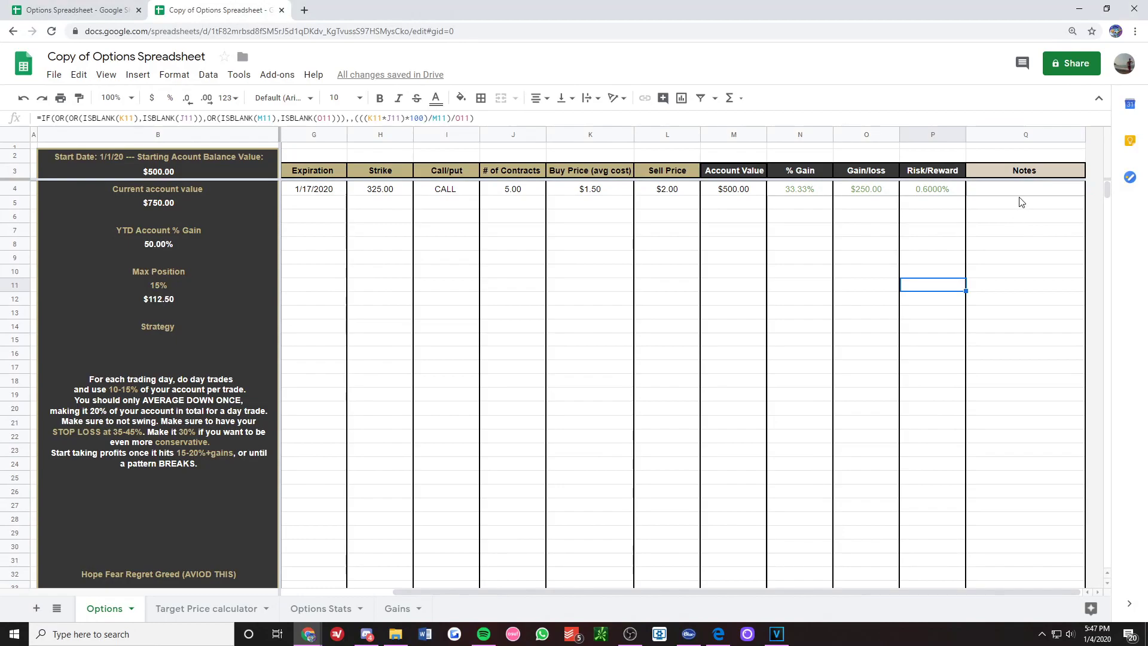
# - Select the Notes cell of the SPY trade and move to the Target Price calculator sheet
pyautogui.click(1010, 191)
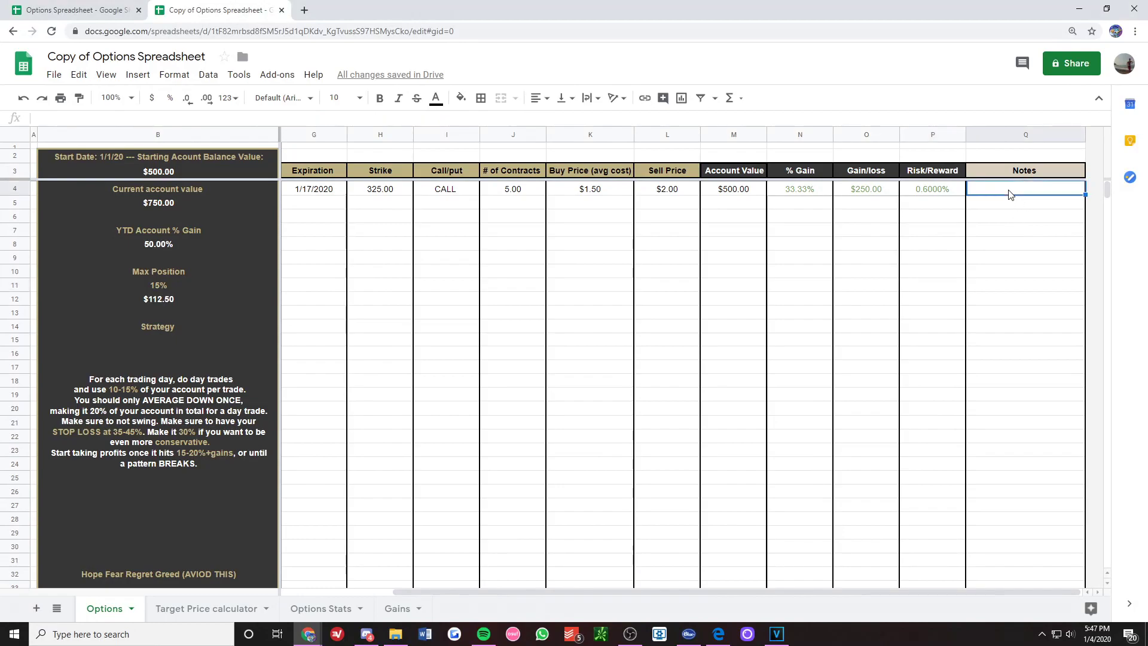
pyautogui.click(206, 607)
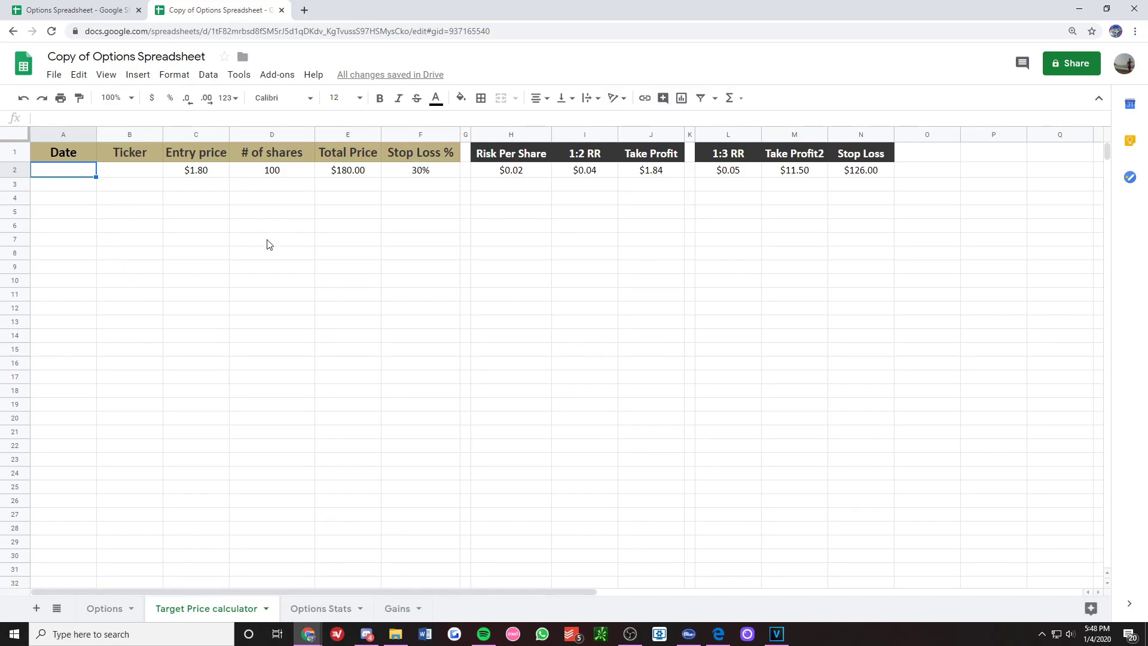
# - Inspect the 30% stop loss, 1:2 RR and 1:3 RR values and their formulas
pyautogui.click(408, 173)
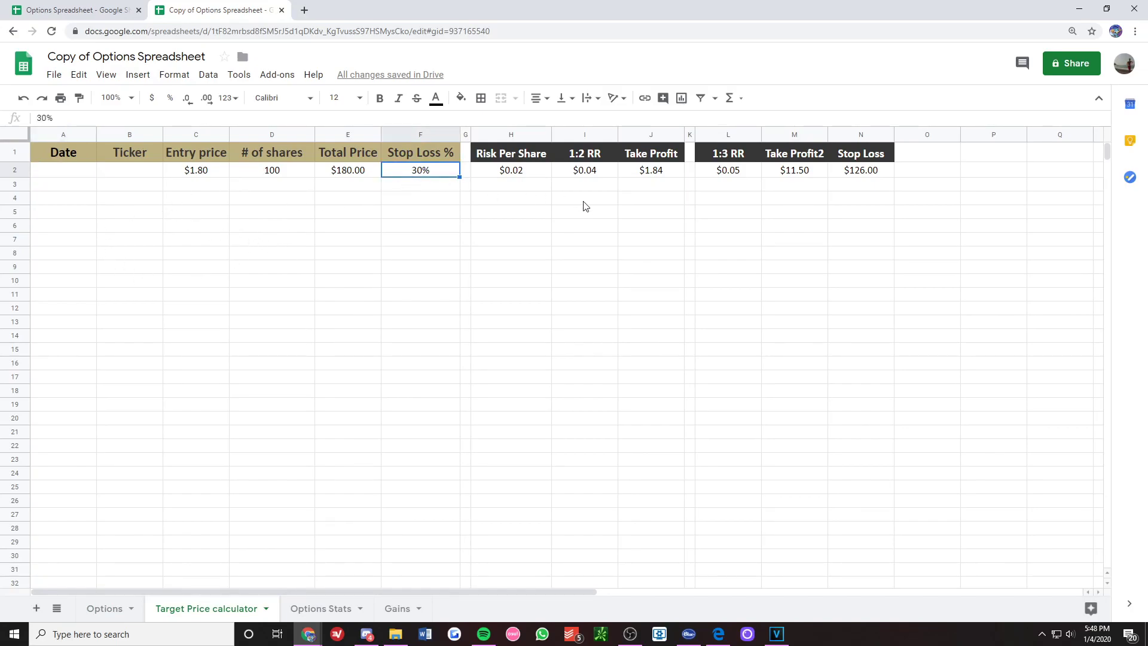
pyautogui.click(598, 173)
pyautogui.click(788, 172)
pyautogui.click(613, 172)
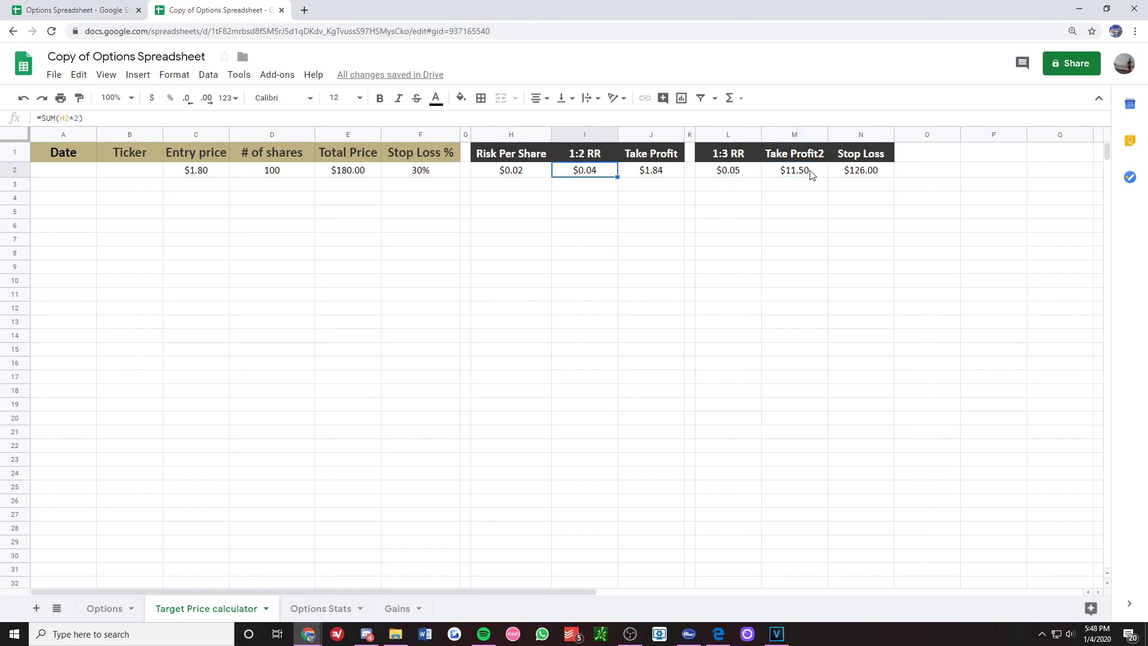
pyautogui.click(794, 253)
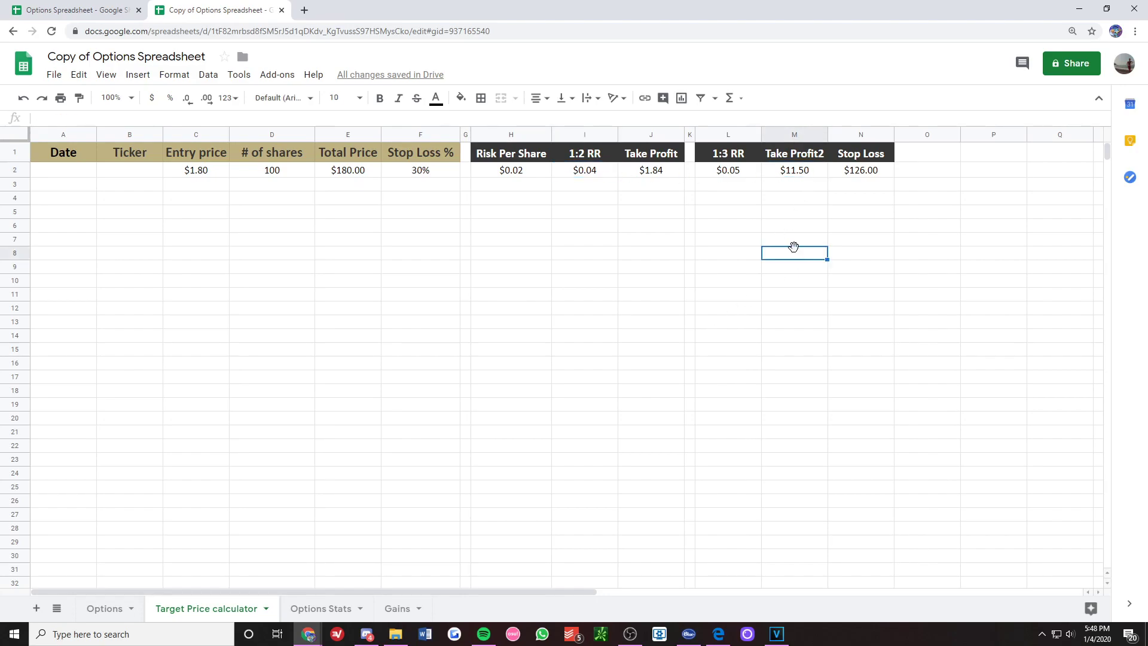
pyautogui.click(743, 156)
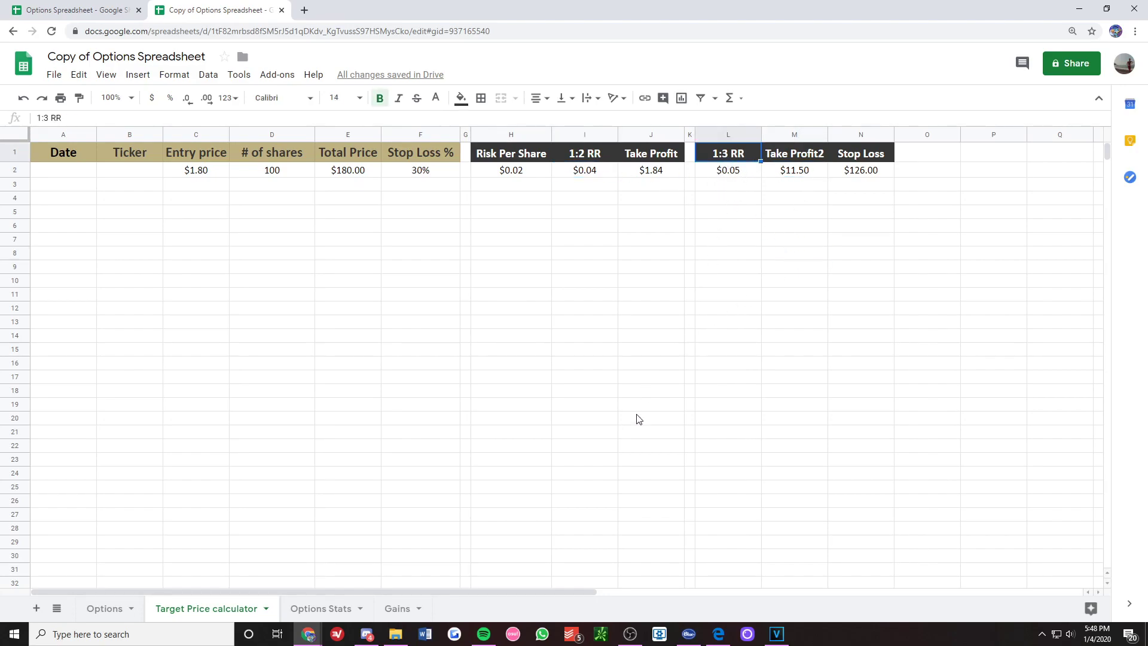
pyautogui.click(838, 269)
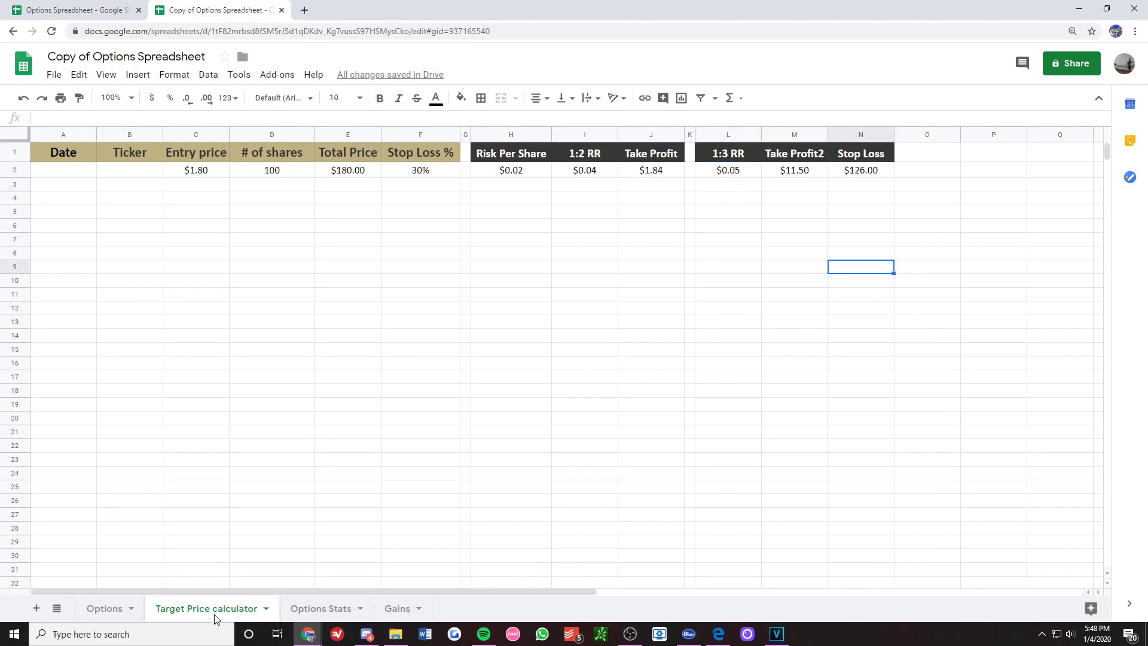
# - Switch to the Options Stats sheet
pyautogui.click(312, 610)
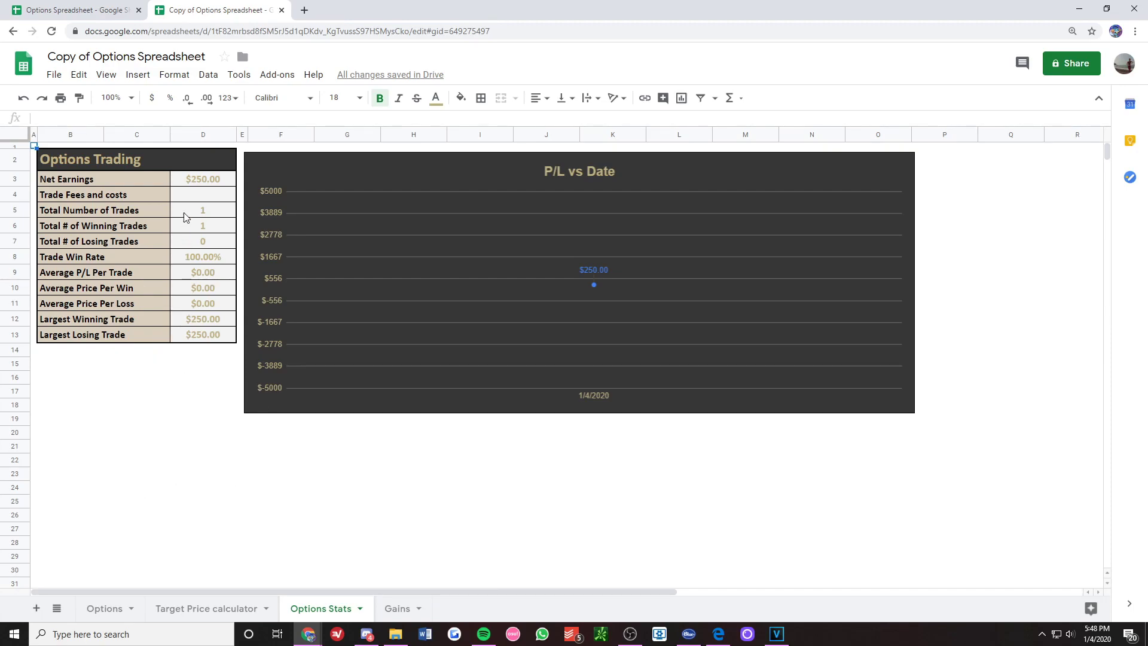
# - Check the Trade Fees and costs cell without changing its value
pyautogui.click(214, 196)
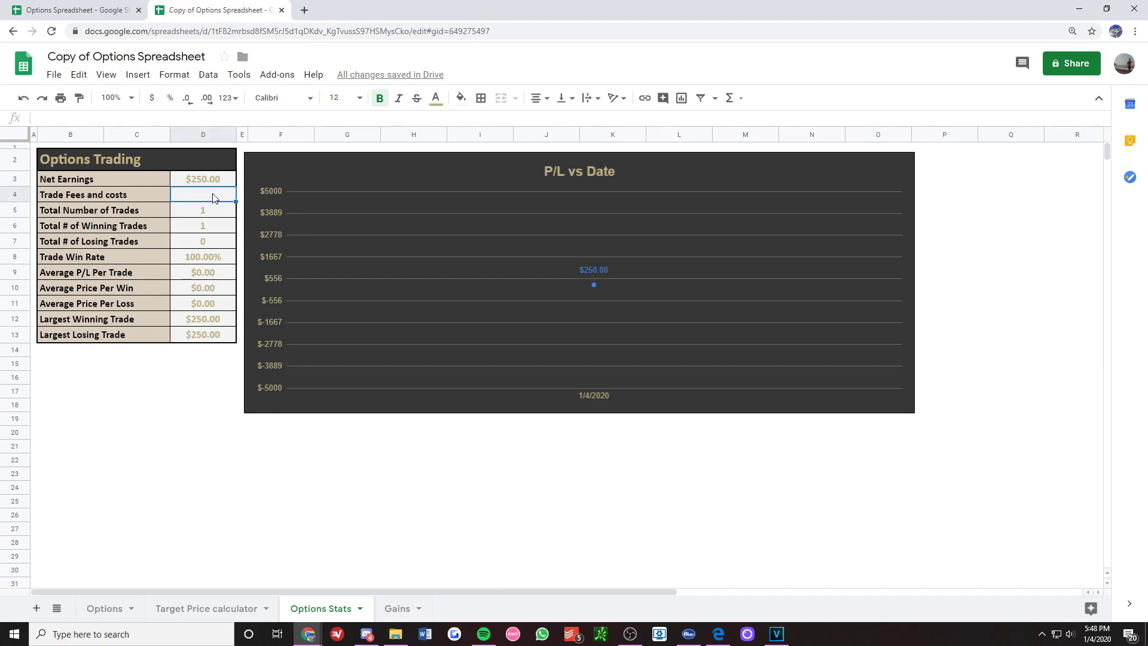
pyautogui.doubleClick(214, 196)
pyautogui.press('Return')
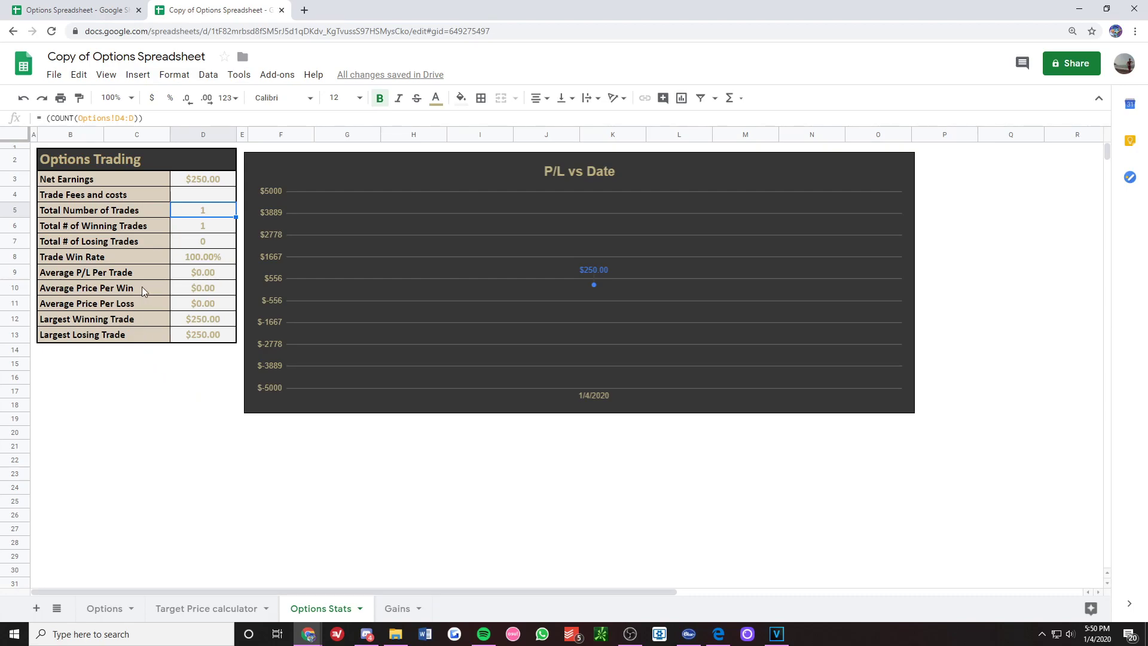
# - Review the average P/L, win, loss and largest-loss formulas and the P/L chart, then go to Gains
pyautogui.click(216, 274)
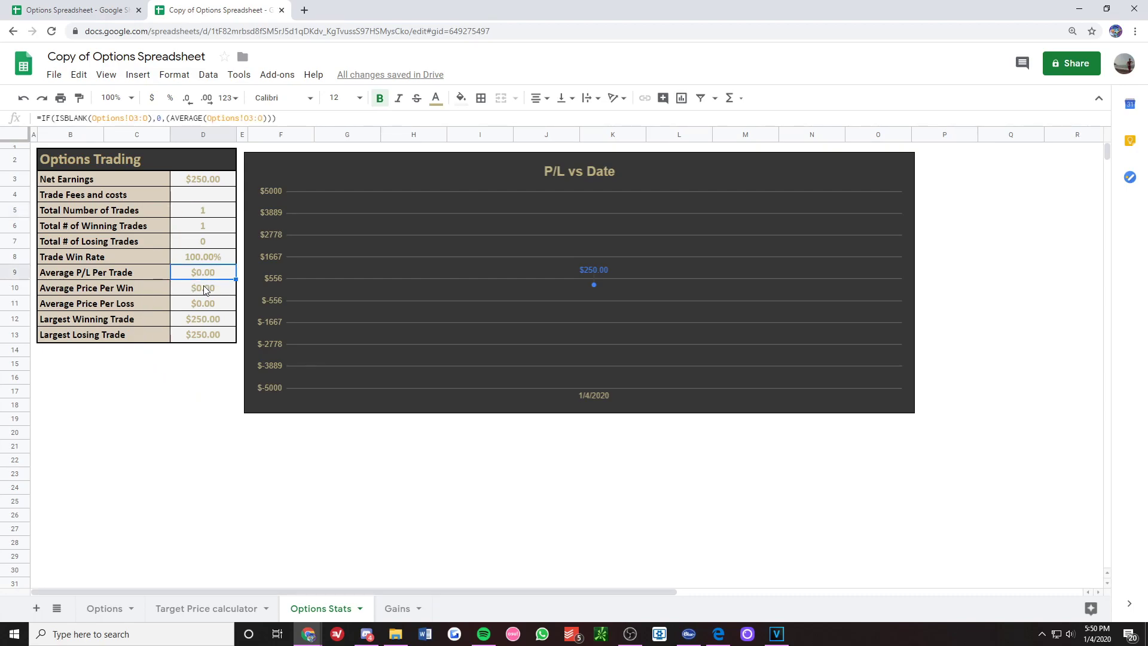
pyautogui.press('Down')
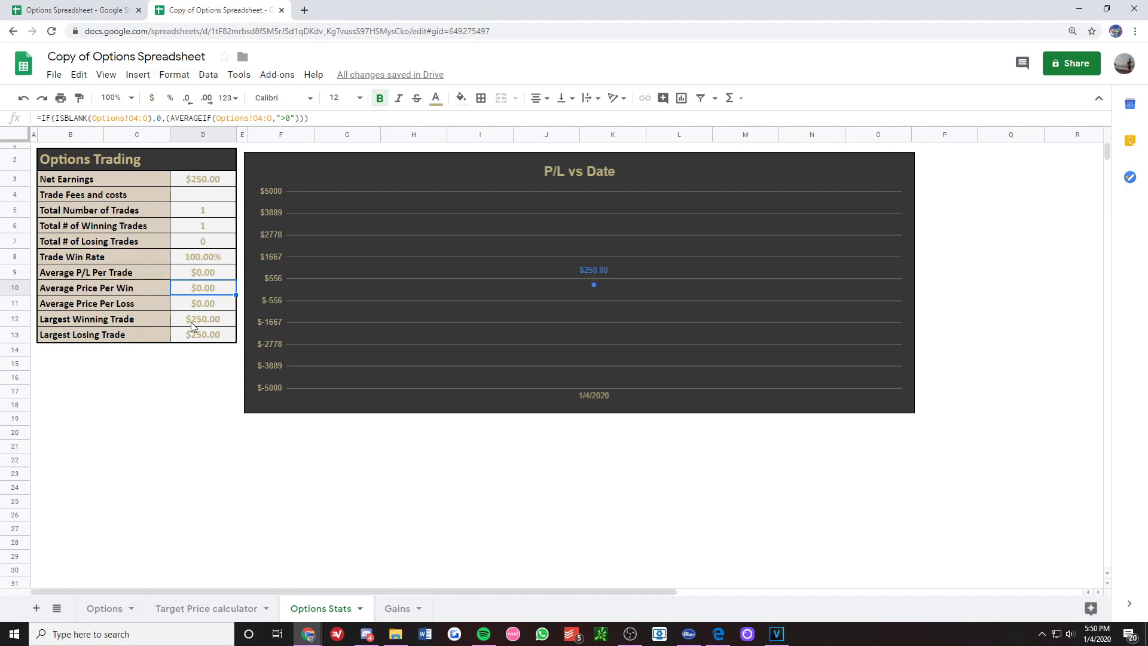
pyautogui.press('Down')
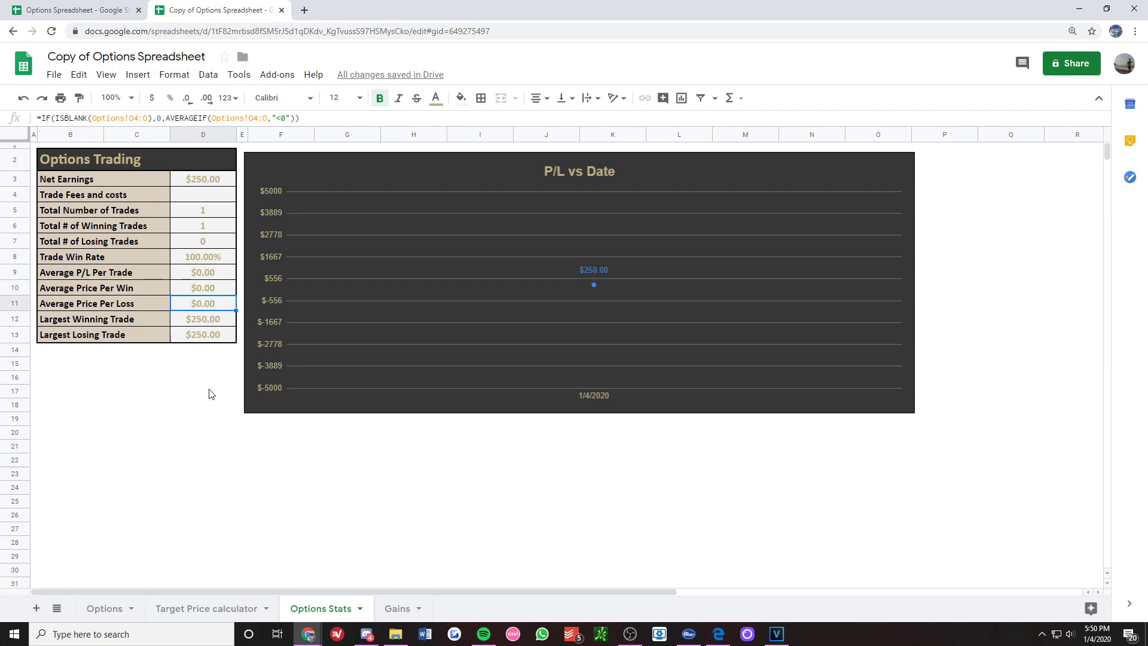
pyautogui.click(195, 340)
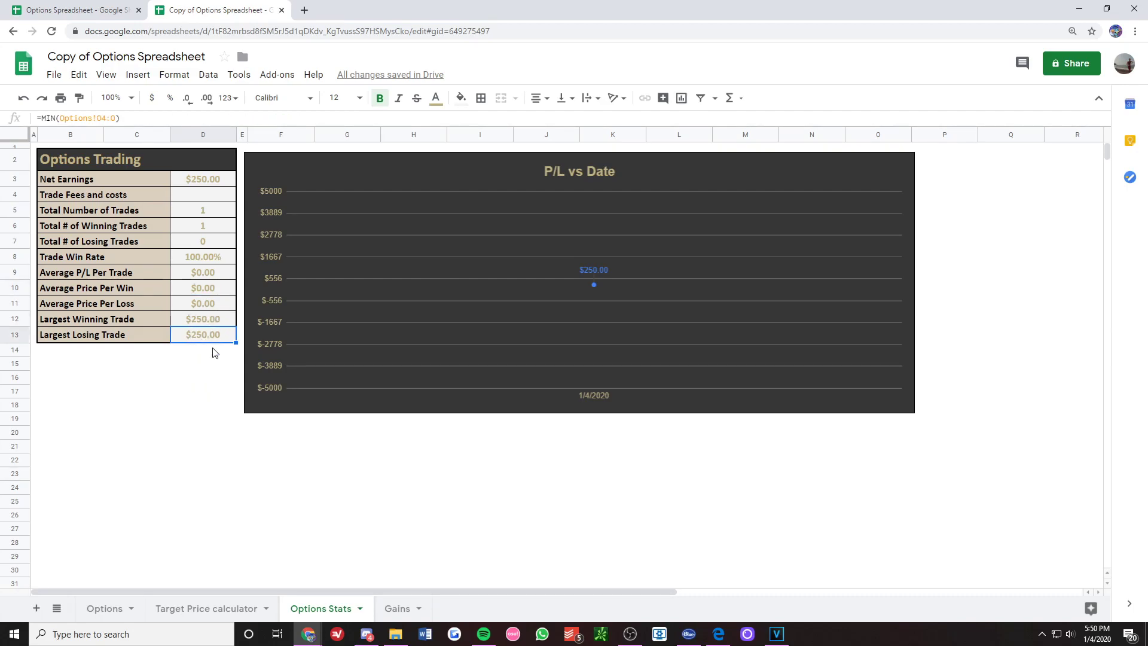
pyautogui.click(523, 286)
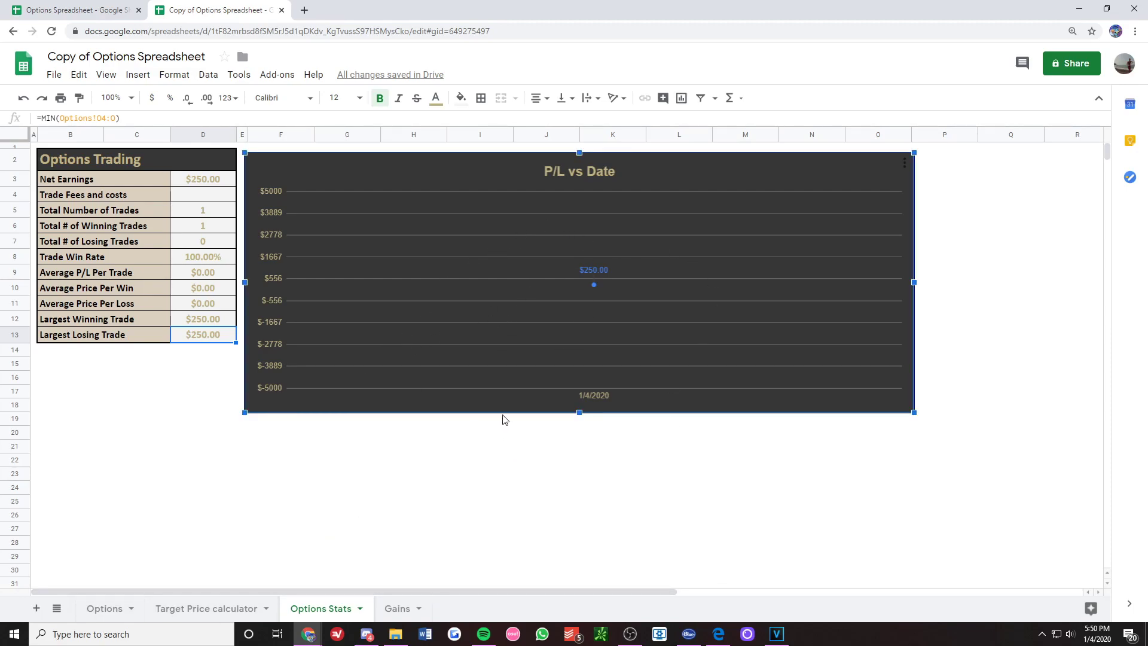
pyautogui.click(396, 608)
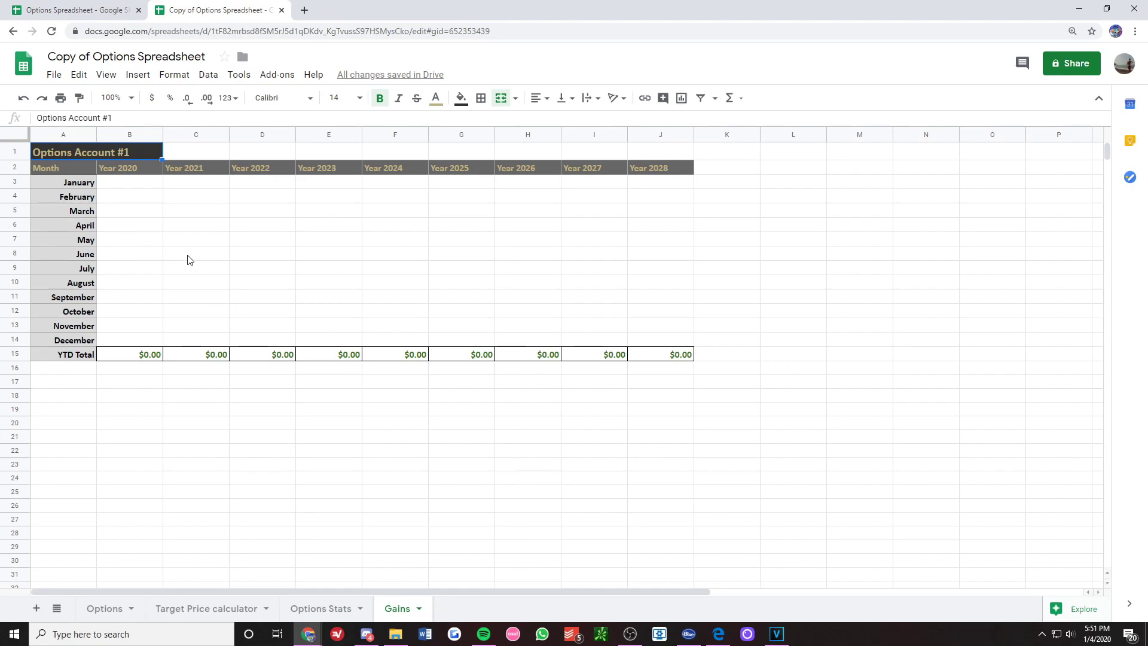
pyautogui.click(128, 340)
pyautogui.click(182, 340)
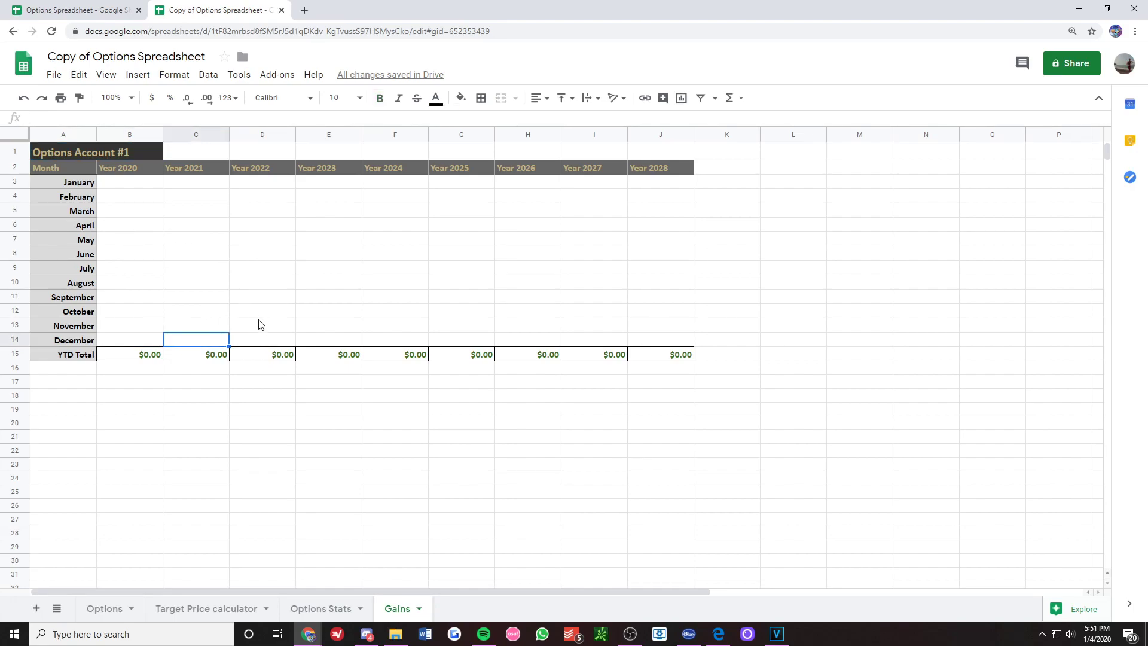
pyautogui.click(258, 336)
pyautogui.click(206, 287)
pyautogui.click(377, 269)
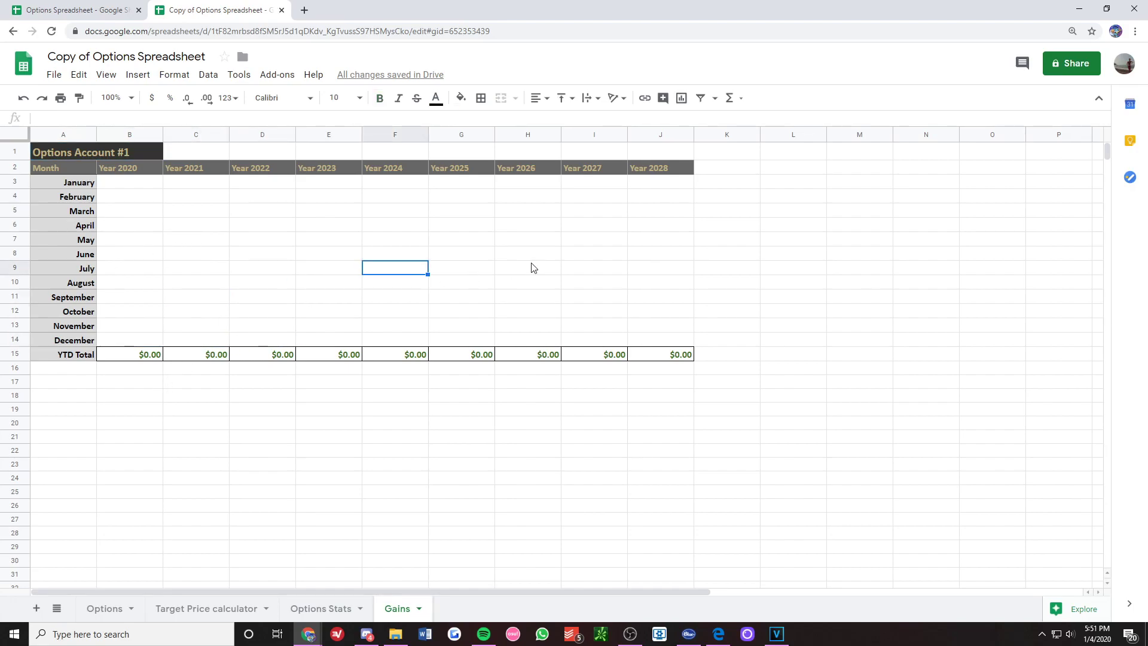
pyautogui.click(655, 184)
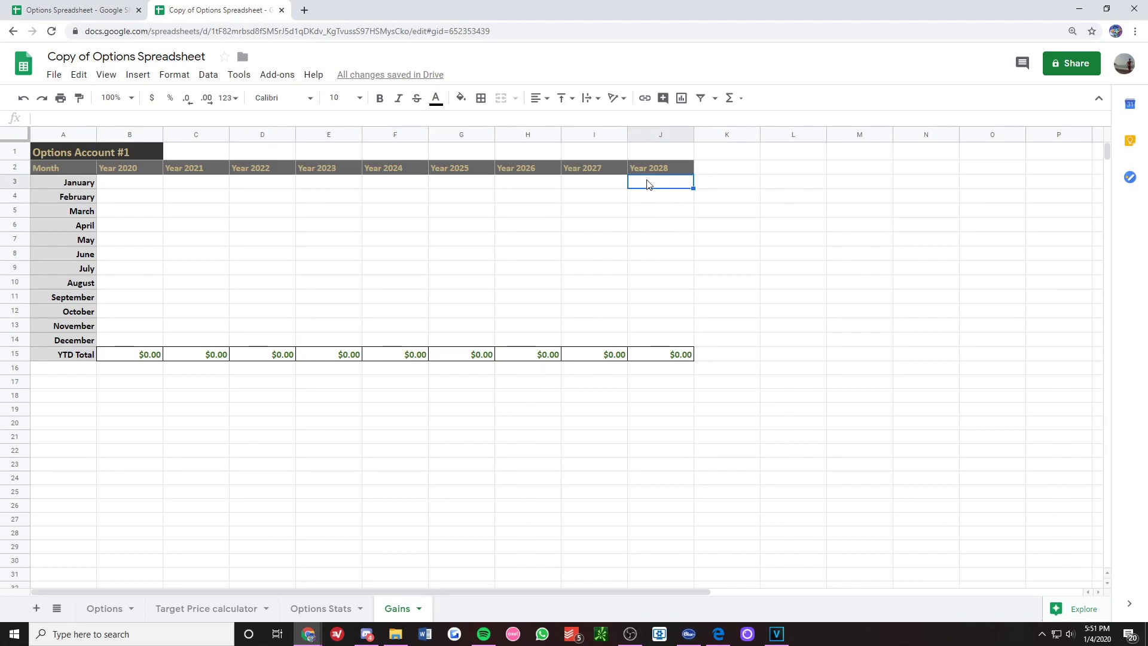
# - Return to the original Options Spreadsheet and select cells in its empty trade log
pyautogui.hotkey('ctrl', 'shift', 'Tab')
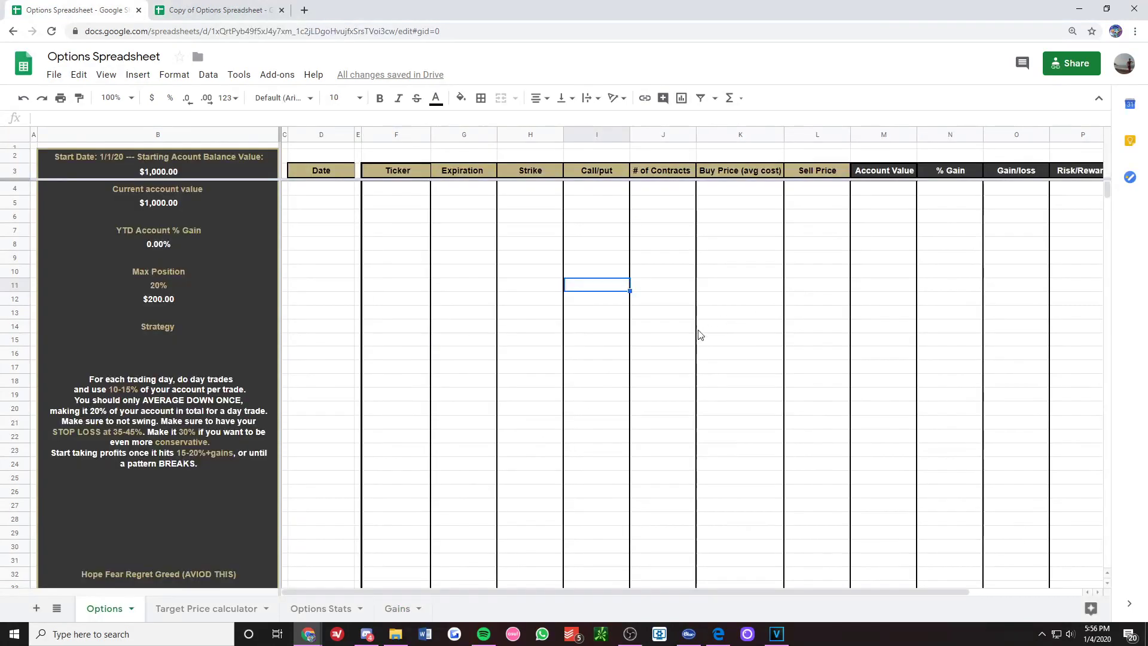
pyautogui.click(597, 285)
pyautogui.click(448, 288)
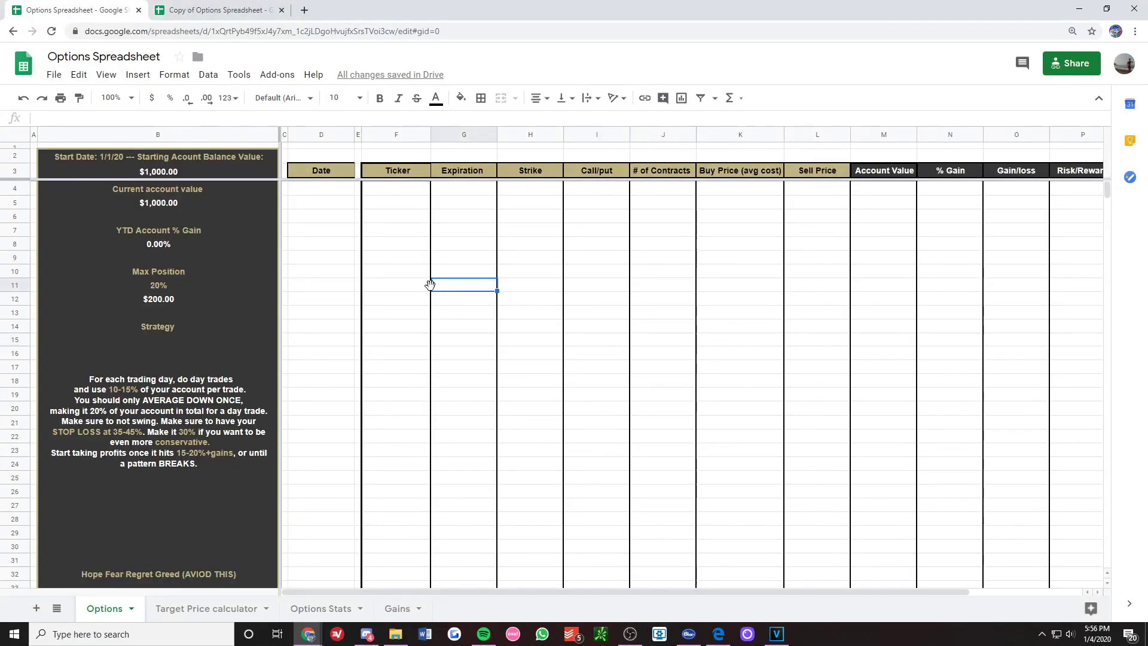
pyautogui.click(536, 246)
pyautogui.click(511, 285)
pyautogui.click(517, 266)
pyautogui.press('Return')
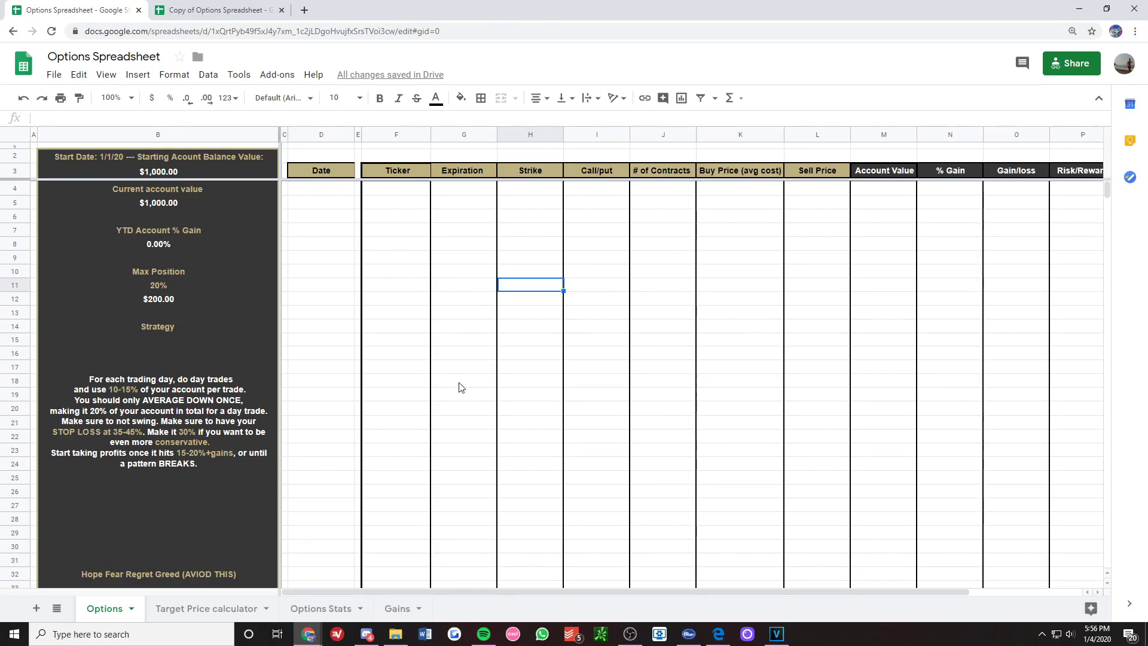
# - Select further cells around the blank trade rows without entering anything
pyautogui.click(471, 356)
pyautogui.click(543, 359)
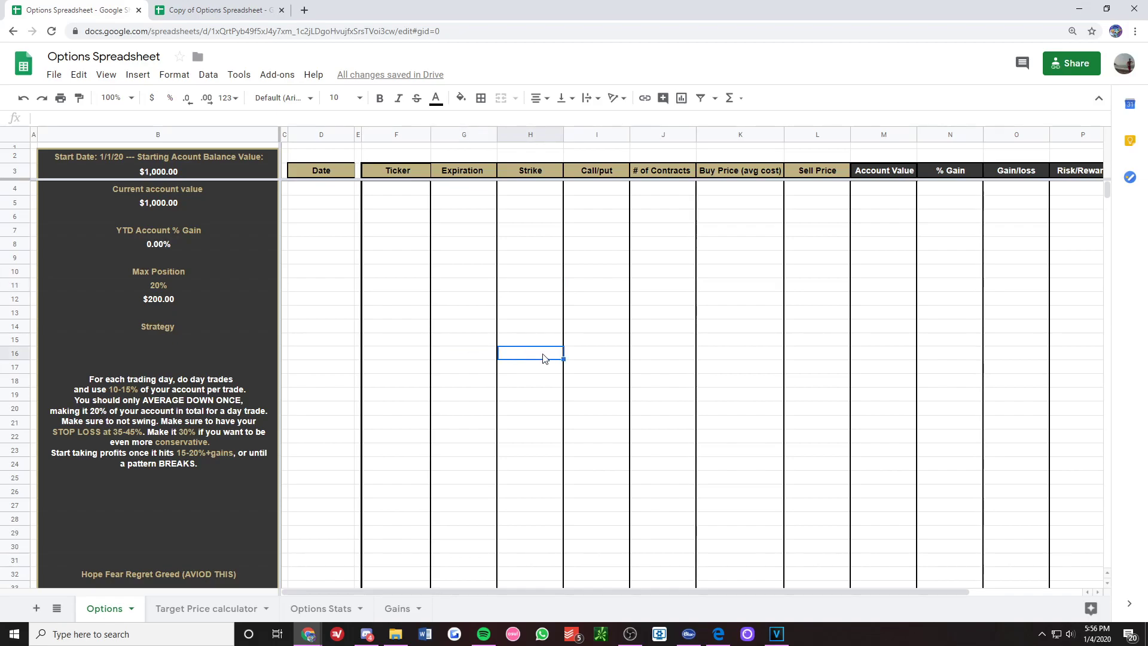
pyautogui.click(466, 353)
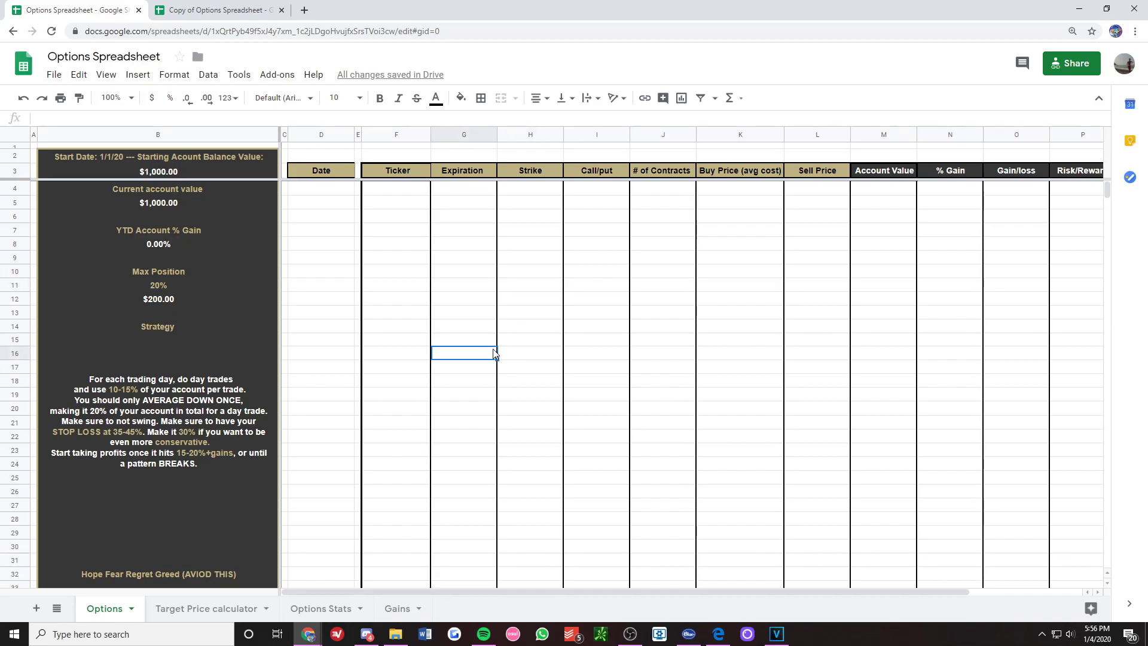
pyautogui.click(504, 341)
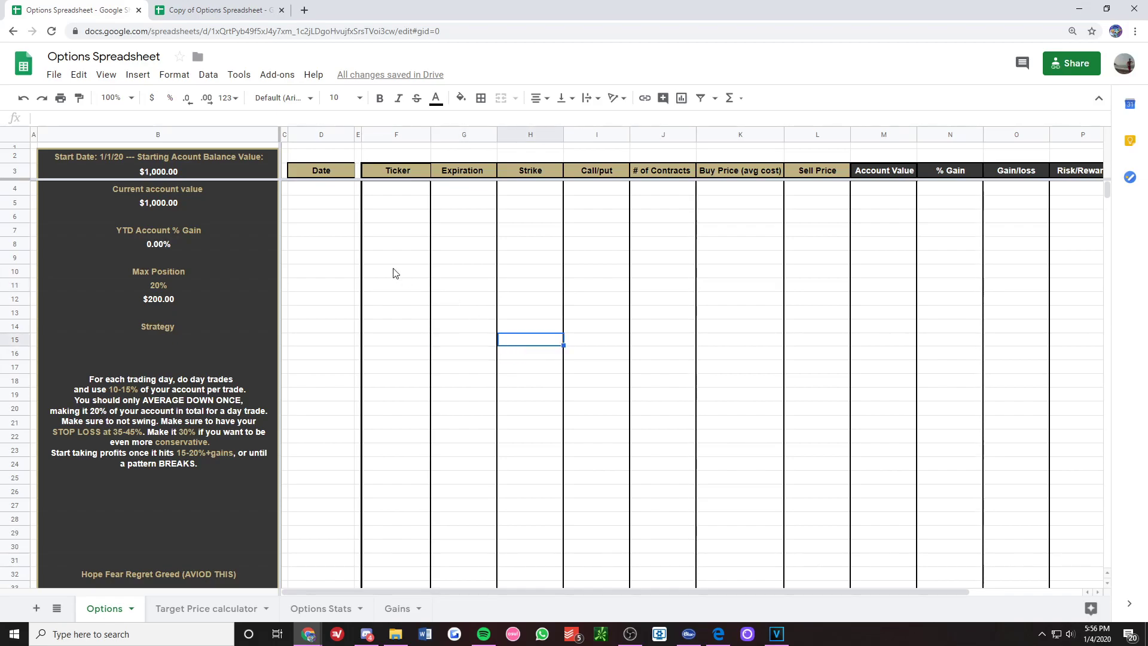
pyautogui.click(439, 312)
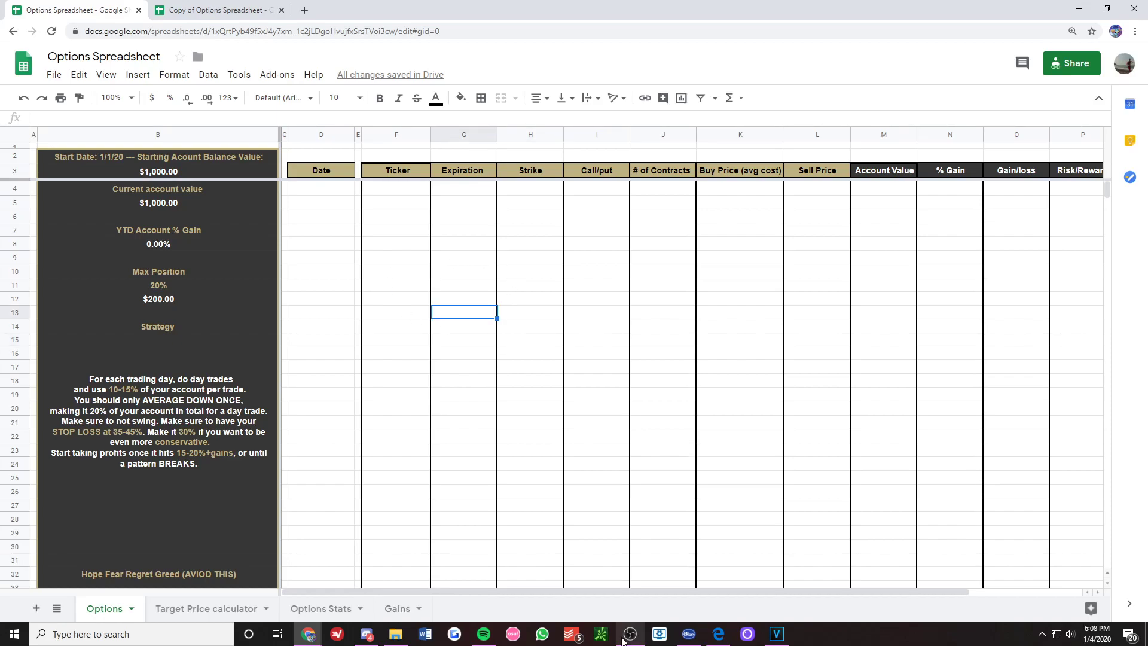